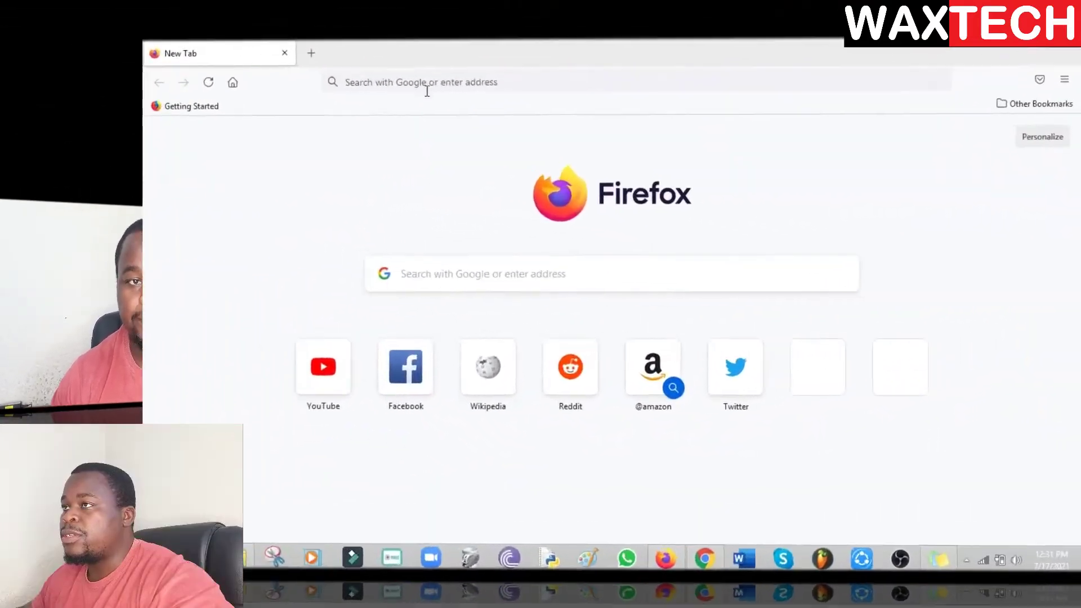
Step: Search Google for 'youtube' and go to the YouTube site from the results
{"action": "left_click", "coordinate": [639, 152]}
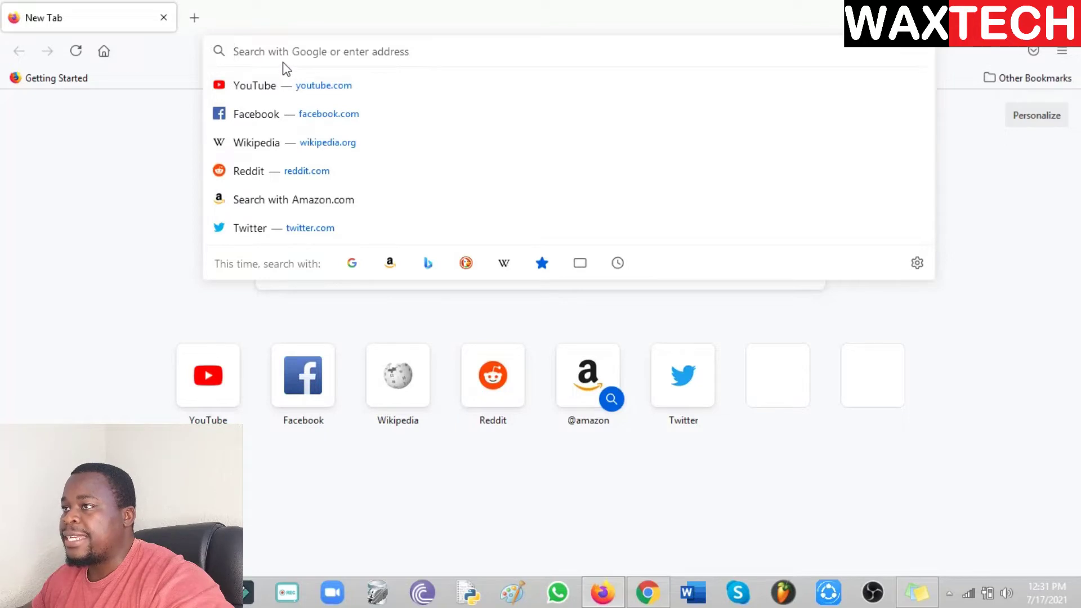
{"action": "type", "text": "youtube"}
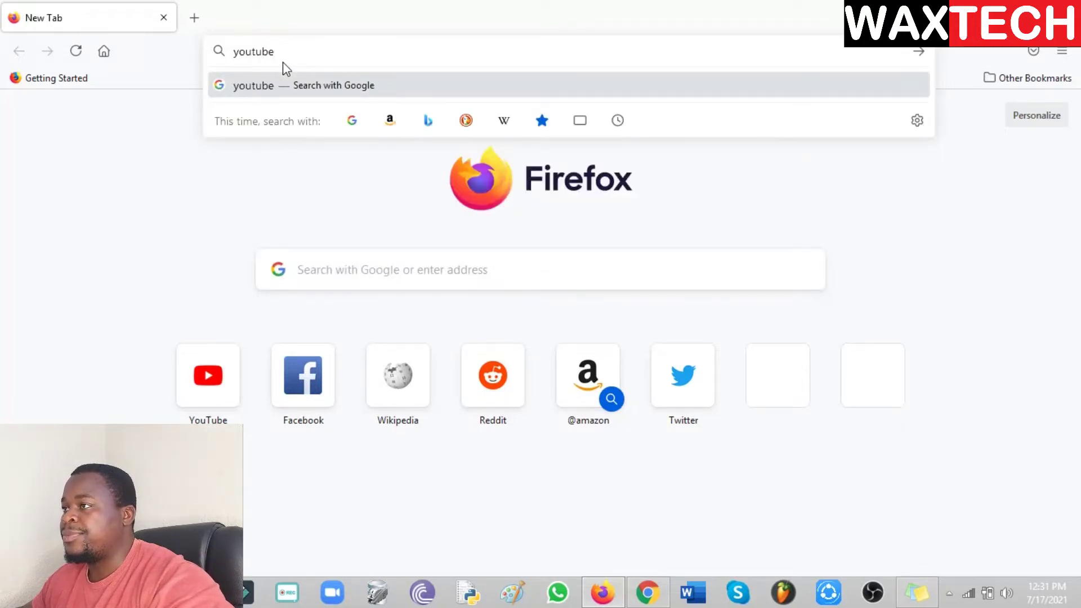
{"action": "key", "text": "Return"}
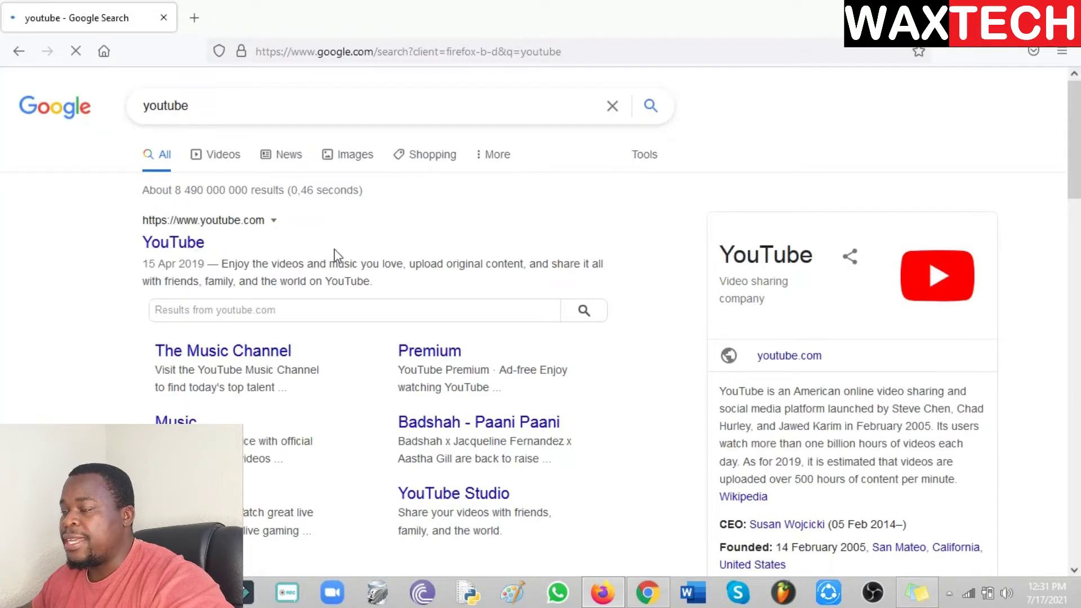
{"action": "left_click", "coordinate": [181, 247]}
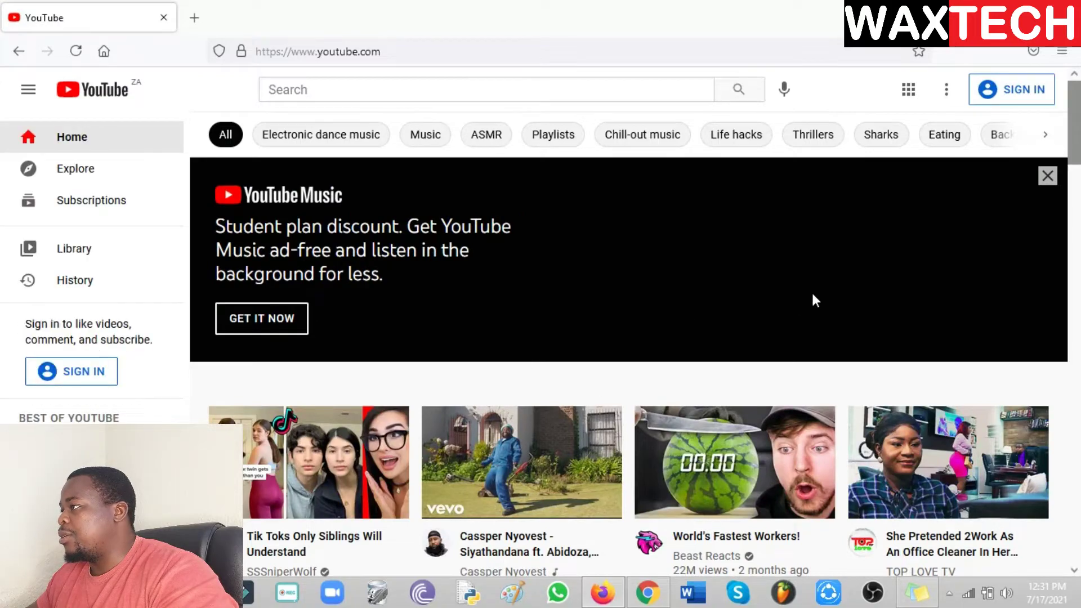
Step: Browse the YouTube home page, then go to the Google sign-in page
{"action": "scroll", "coordinate": [780, 288], "scroll_direction": "down", "scroll_amount": 8}
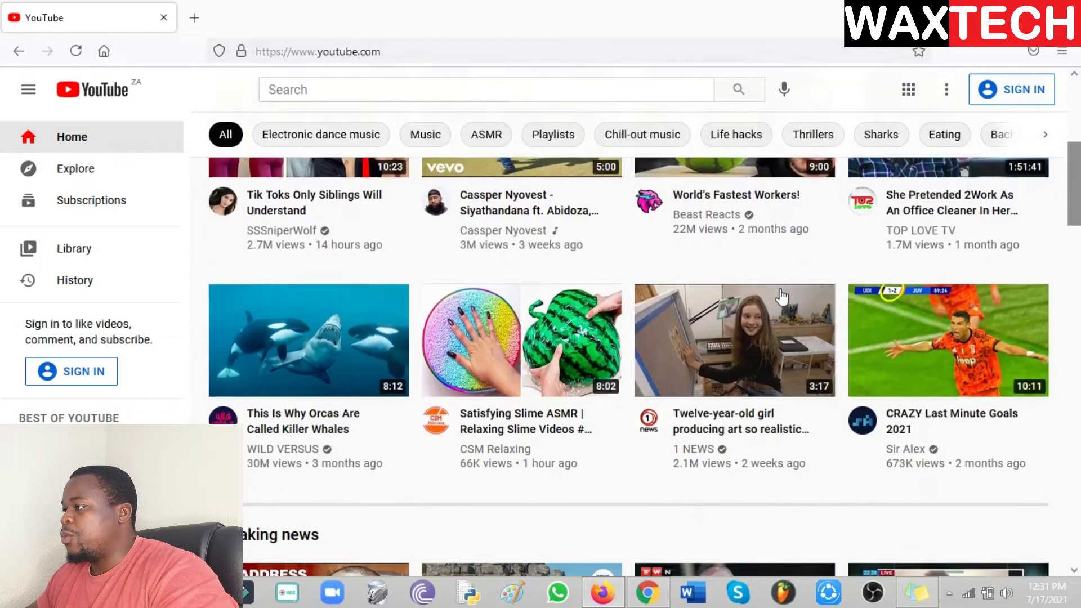
{"action": "scroll", "coordinate": [782, 296], "scroll_direction": "down", "scroll_amount": 6}
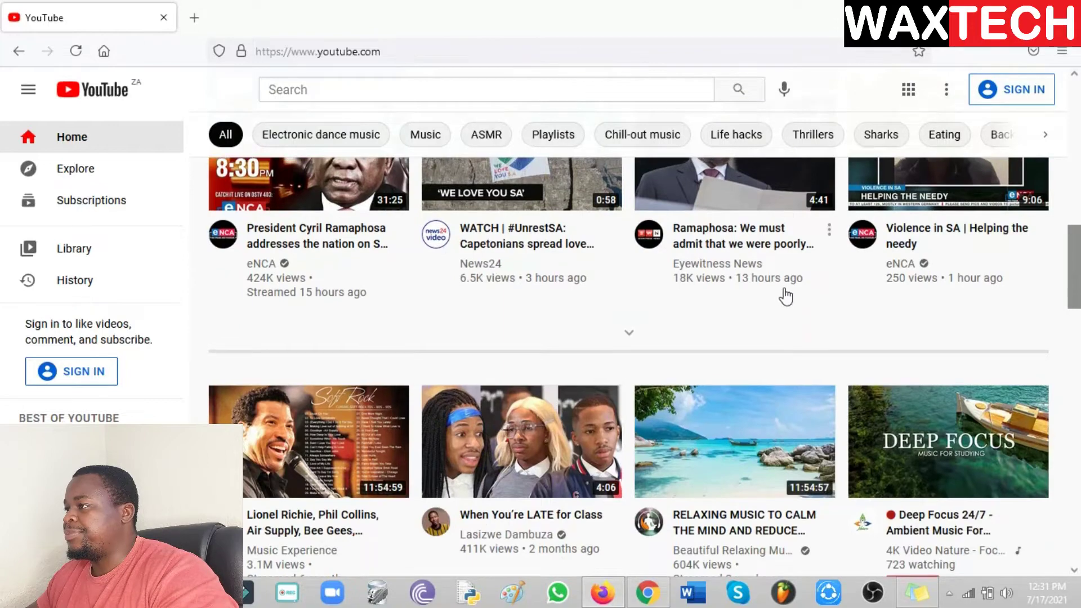
{"action": "scroll", "coordinate": [786, 295], "scroll_direction": "up", "scroll_amount": 3}
{"action": "scroll", "coordinate": [786, 295], "scroll_direction": "up", "scroll_amount": 10}
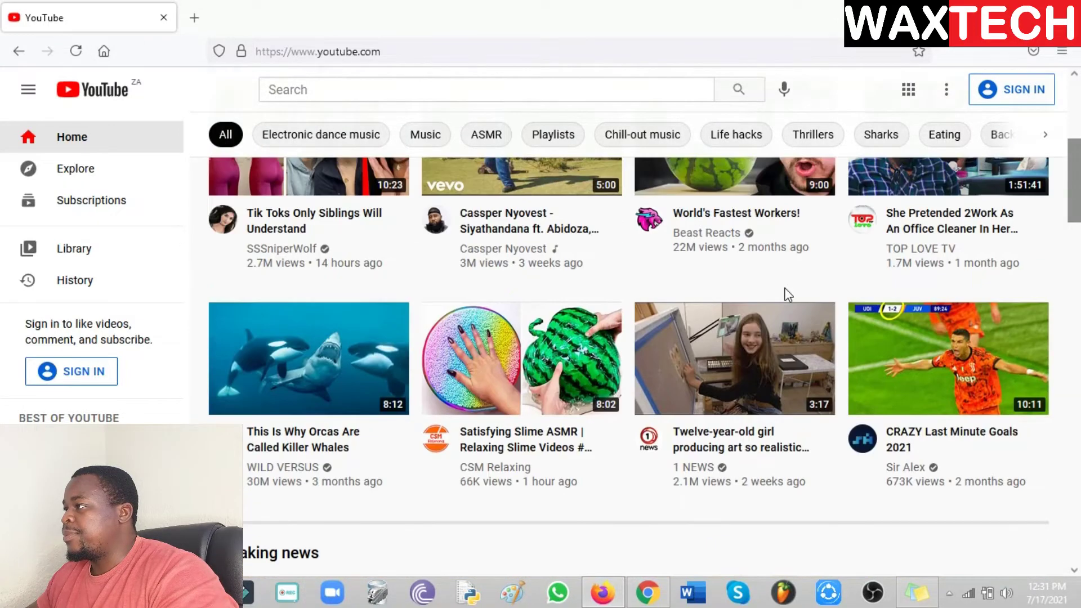
{"action": "scroll", "coordinate": [787, 294], "scroll_direction": "up", "scroll_amount": 1}
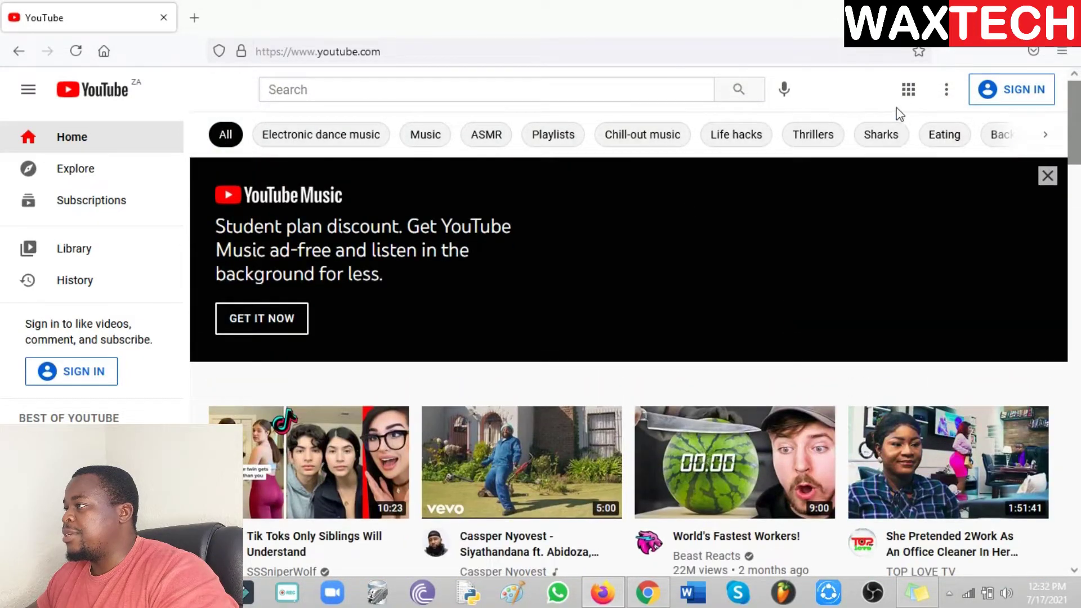
{"action": "left_click", "coordinate": [1024, 92]}
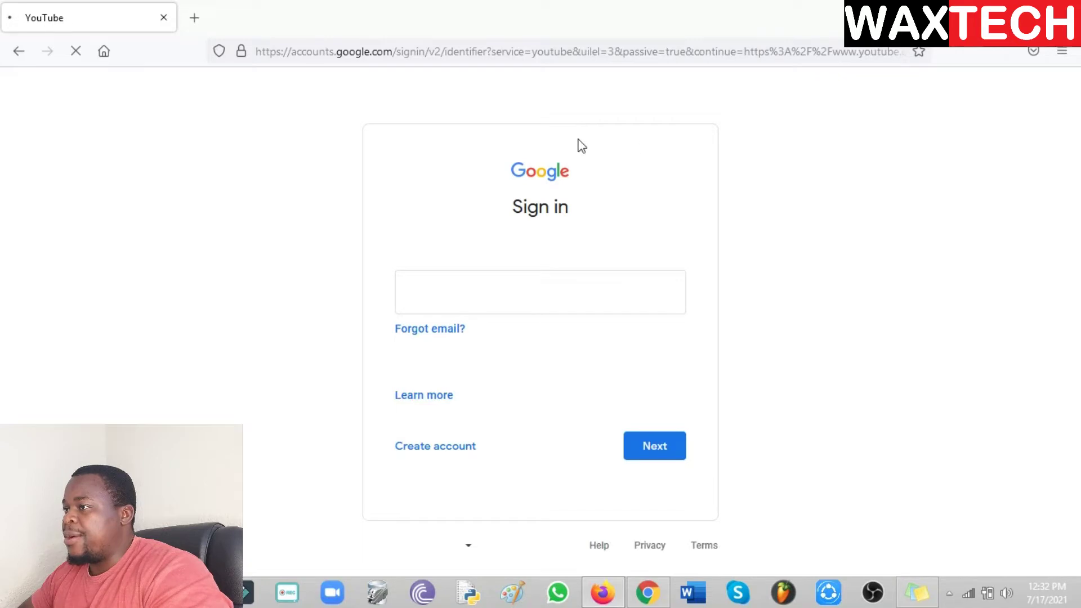
Step: Sign in with the account email and password, skipping the extra account details prompt
{"action": "left_click", "coordinate": [476, 293]}
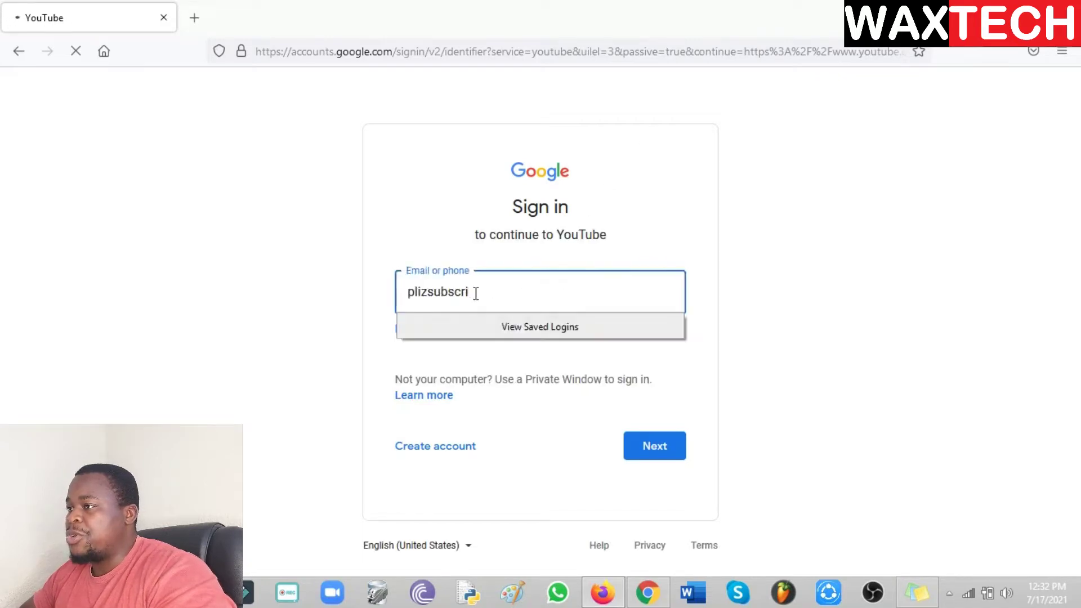
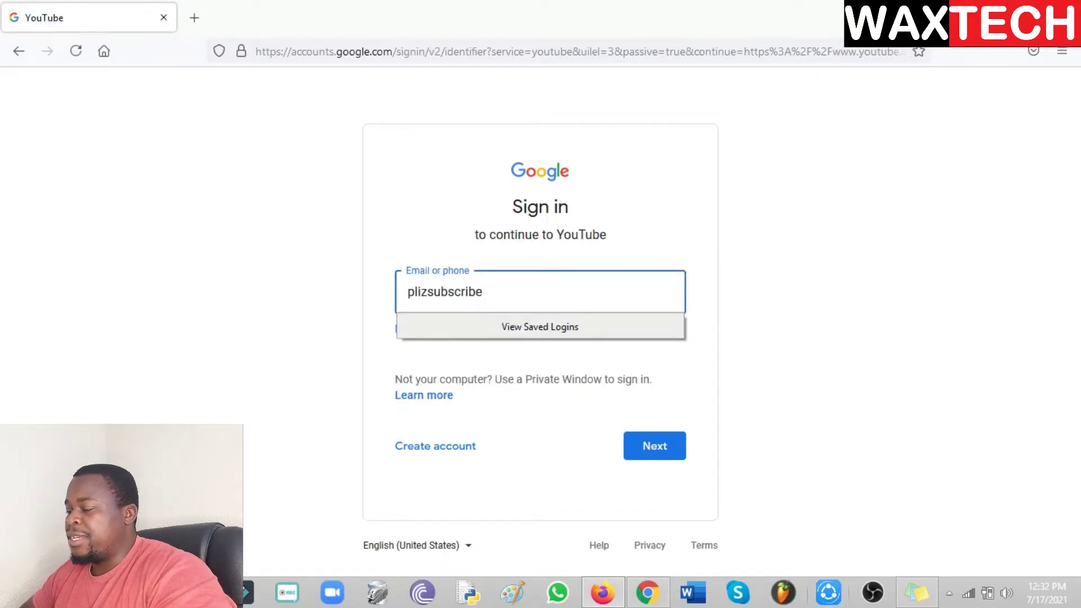
{"action": "left_click", "coordinate": [656, 445]}
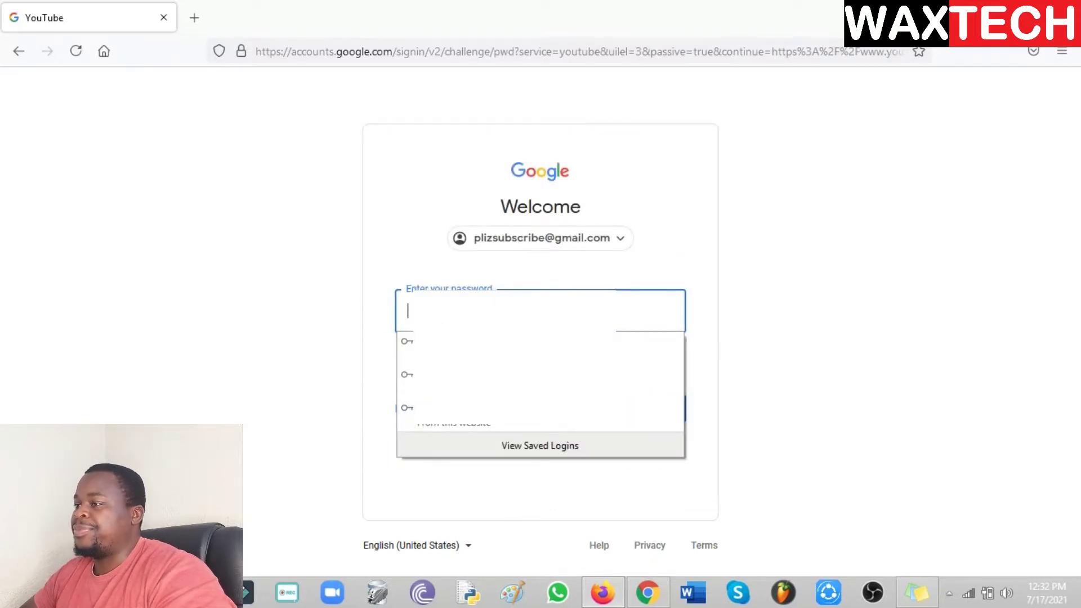
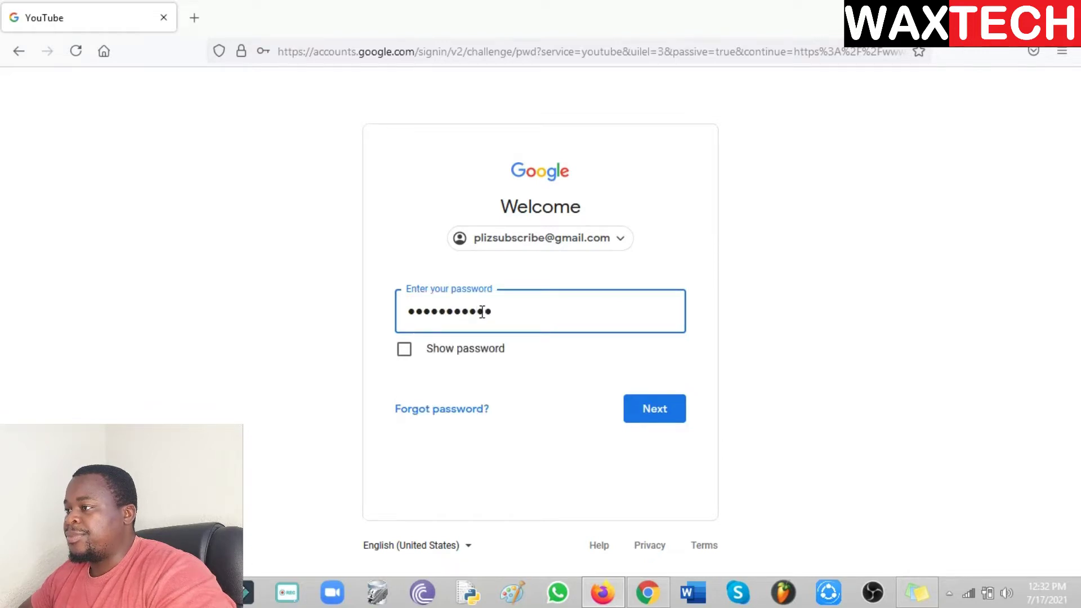
{"action": "left_click", "coordinate": [662, 408]}
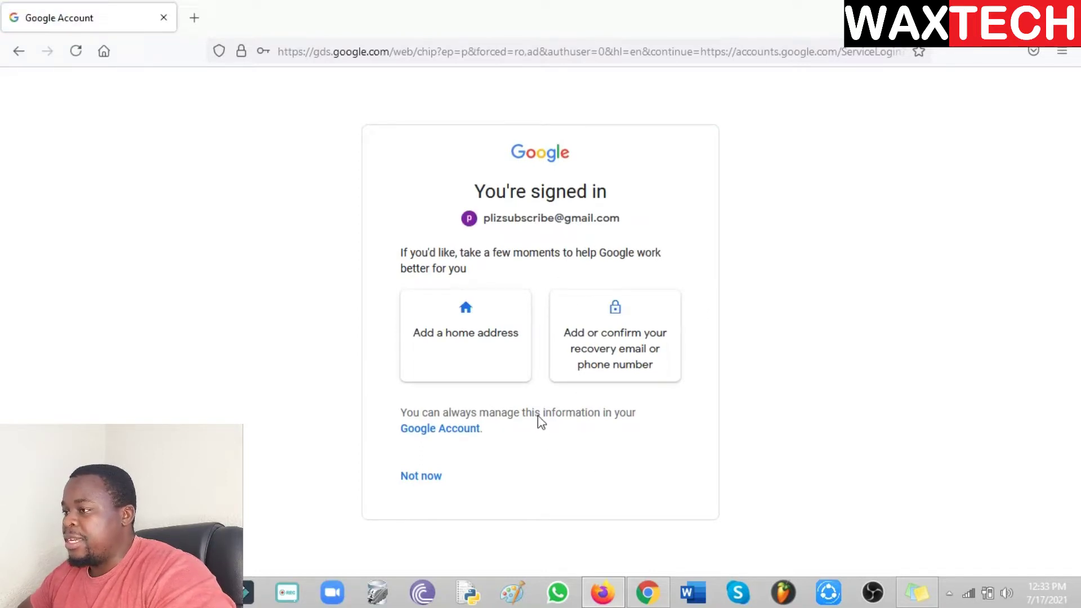
{"action": "left_click", "coordinate": [426, 484]}
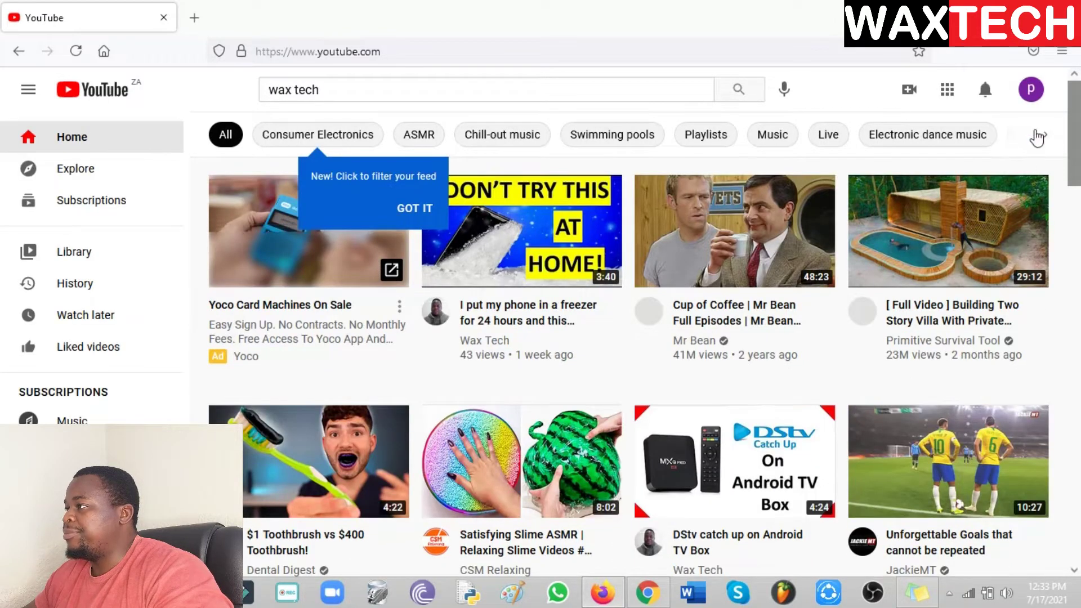
Step: From the account menu, choose to create a new channel
{"action": "left_click", "coordinate": [1034, 92]}
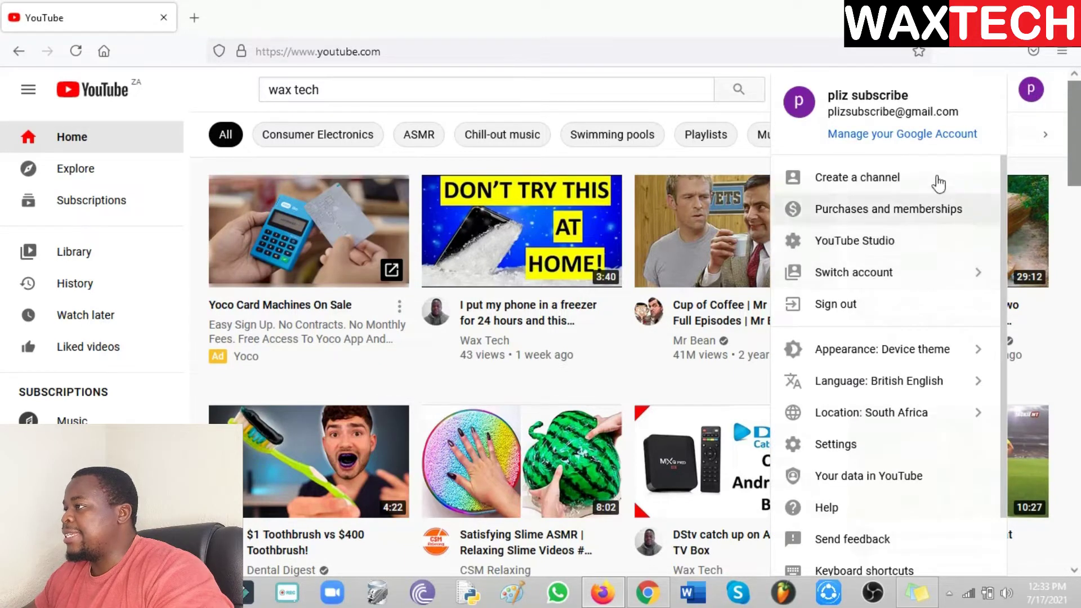
{"action": "left_click", "coordinate": [879, 179]}
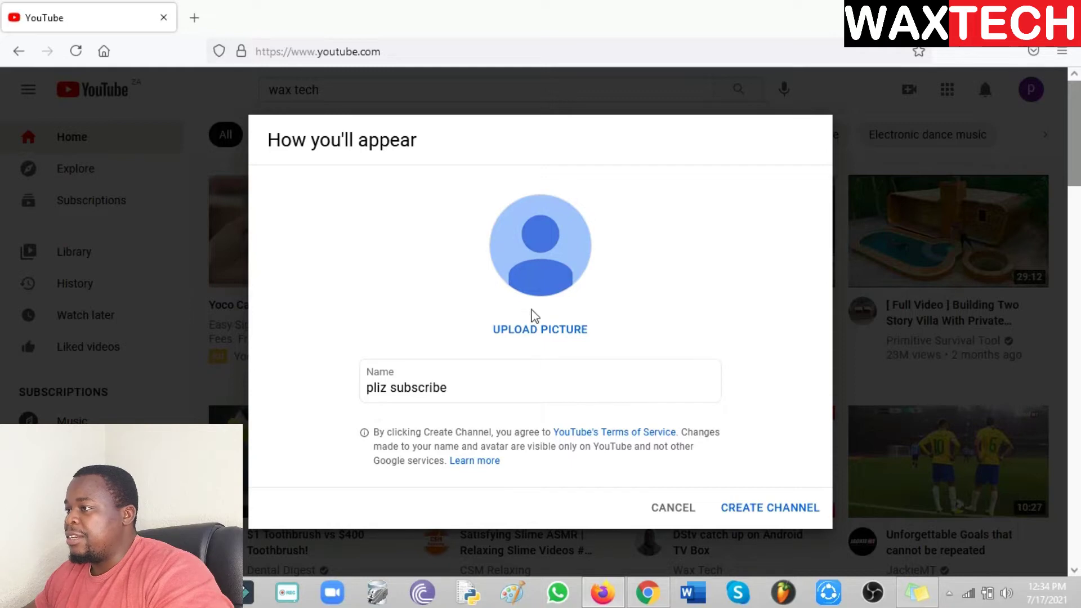
Step: Upload and crop unnamed.png as the channel picture, then create the 'pliz subscribe' channel
{"action": "left_click", "coordinate": [526, 333]}
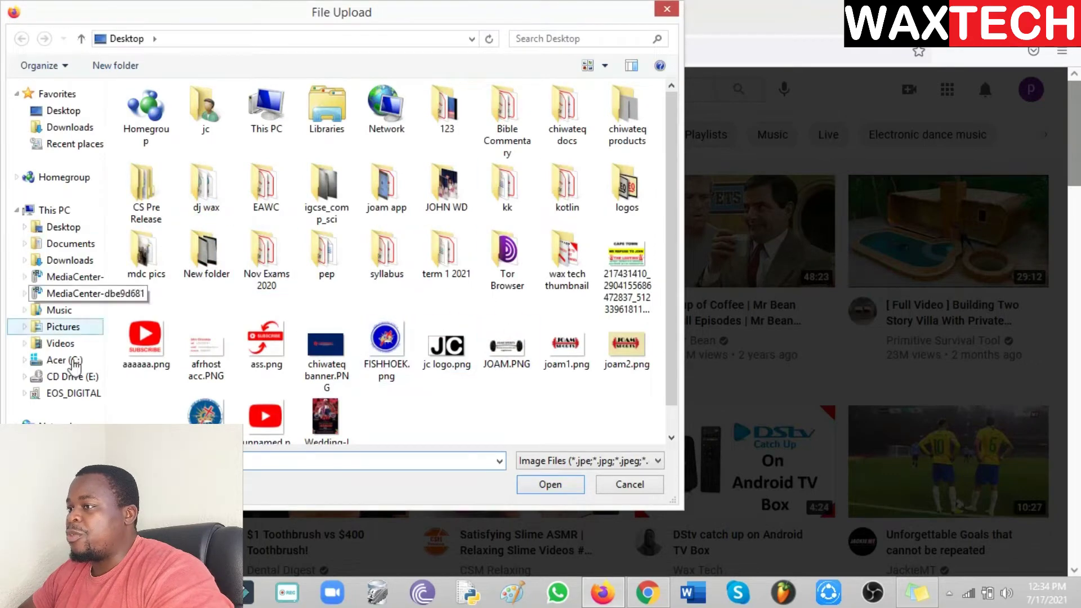
{"action": "left_click", "coordinate": [265, 420]}
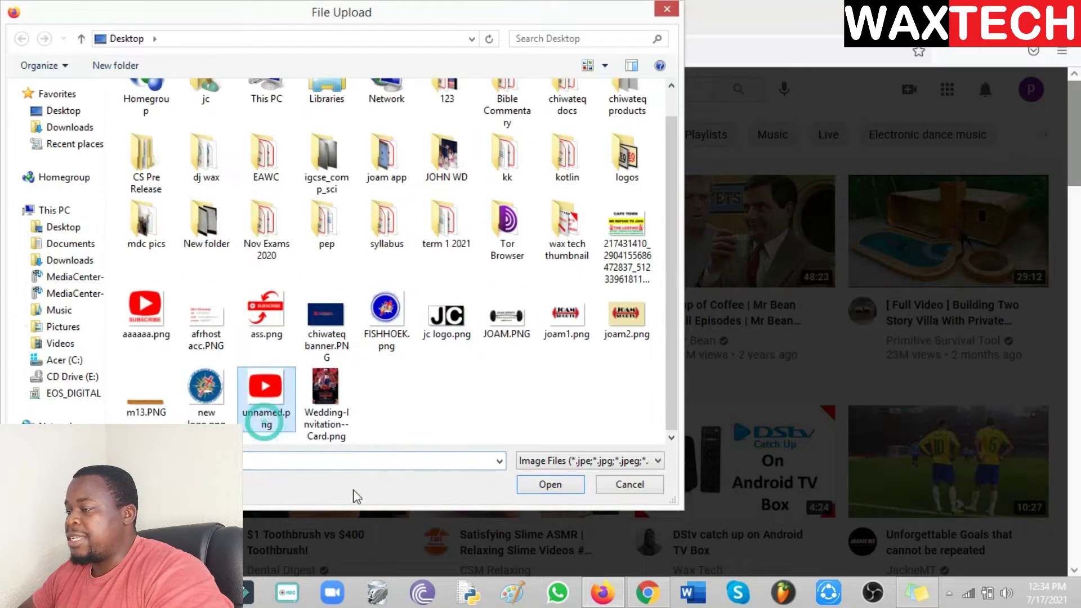
{"action": "left_click", "coordinate": [550, 485]}
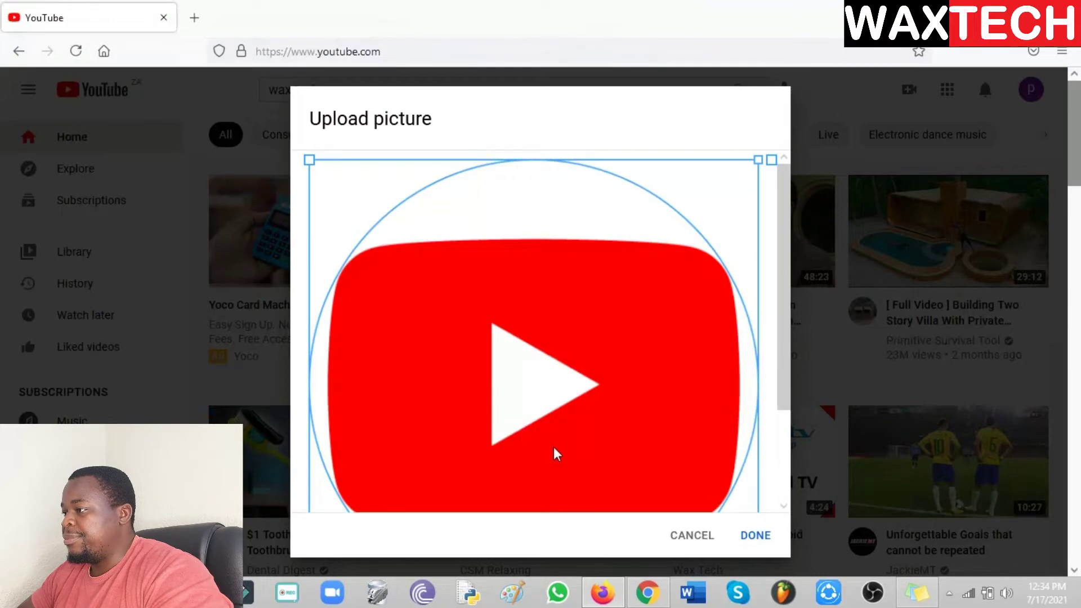
{"action": "left_click_drag", "start_coordinate": [784, 357], "coordinate": [804, 466]}
{"action": "left_click", "coordinate": [762, 538]}
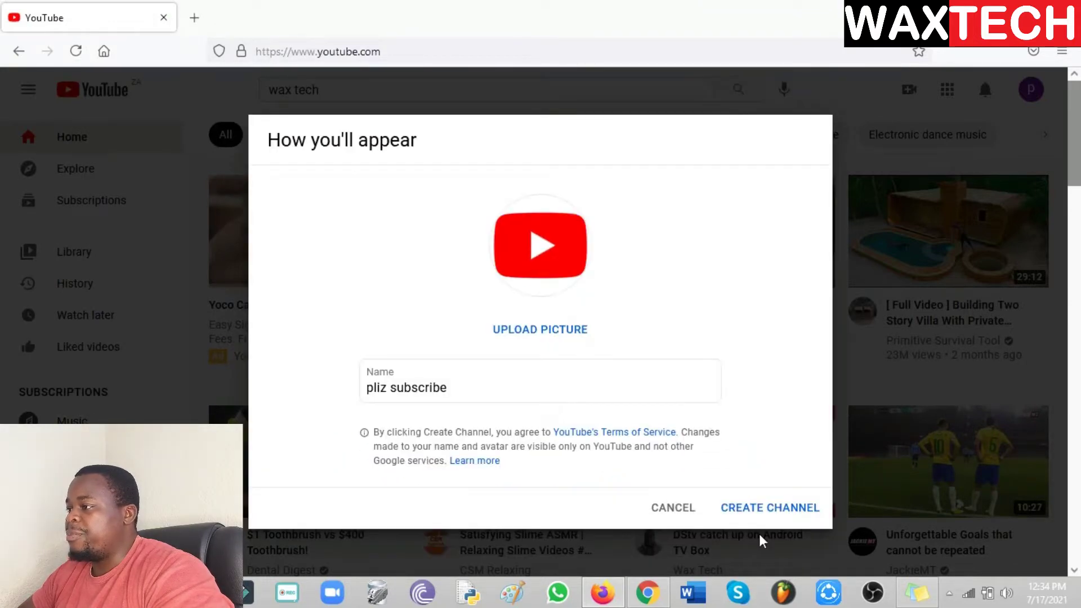
{"action": "left_click", "coordinate": [760, 513]}
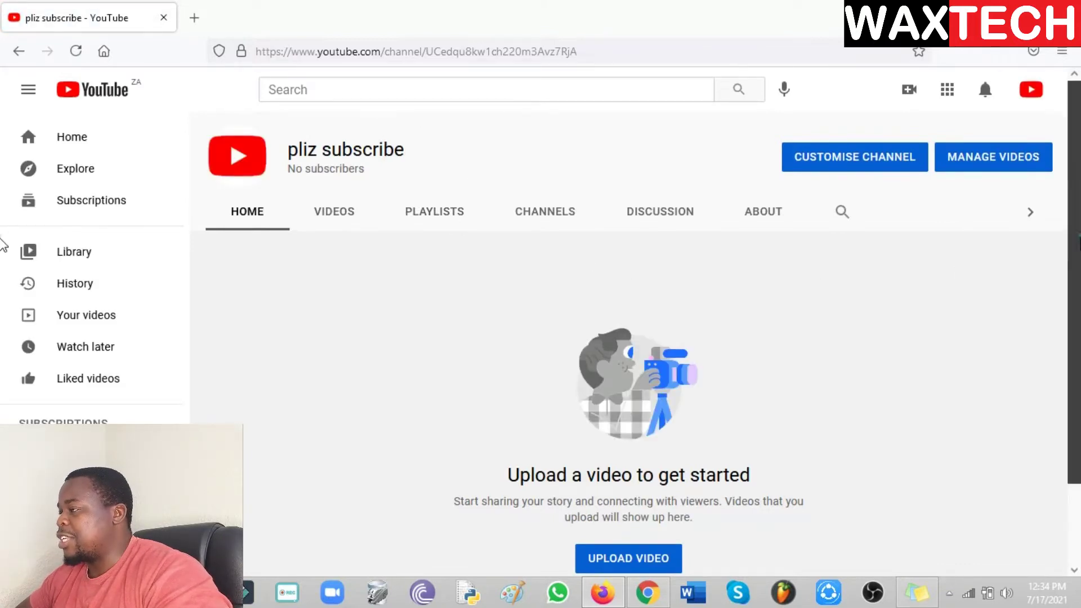
Step: Open the channel customisation settings from the new channel's page
{"action": "scroll", "coordinate": [3, 378], "scroll_direction": "down", "scroll_amount": 2}
{"action": "scroll", "coordinate": [4, 285], "scroll_direction": "up", "scroll_amount": 2}
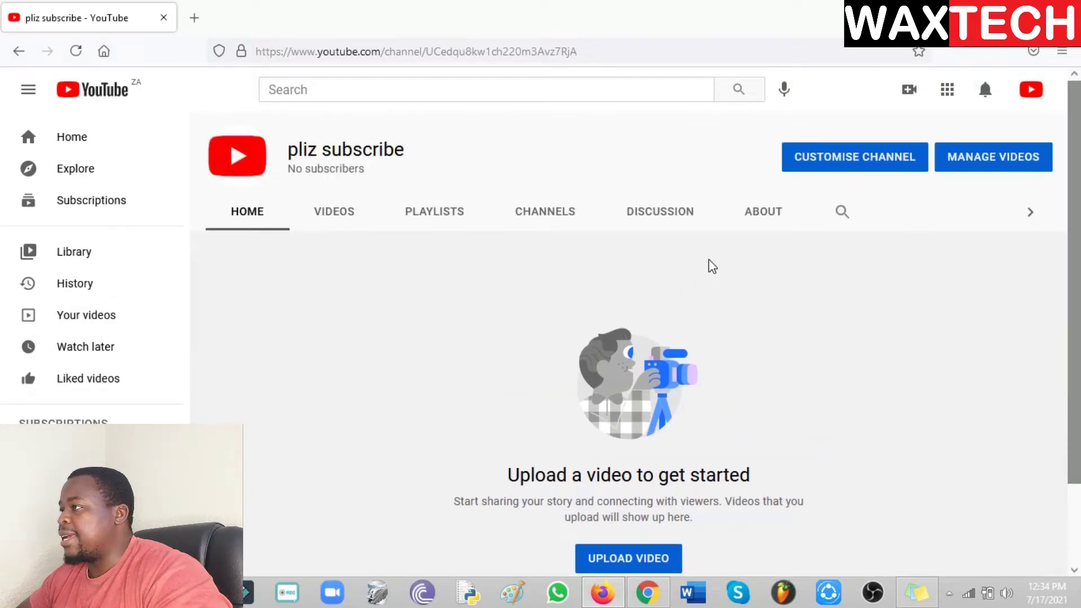
{"action": "left_click", "coordinate": [839, 162]}
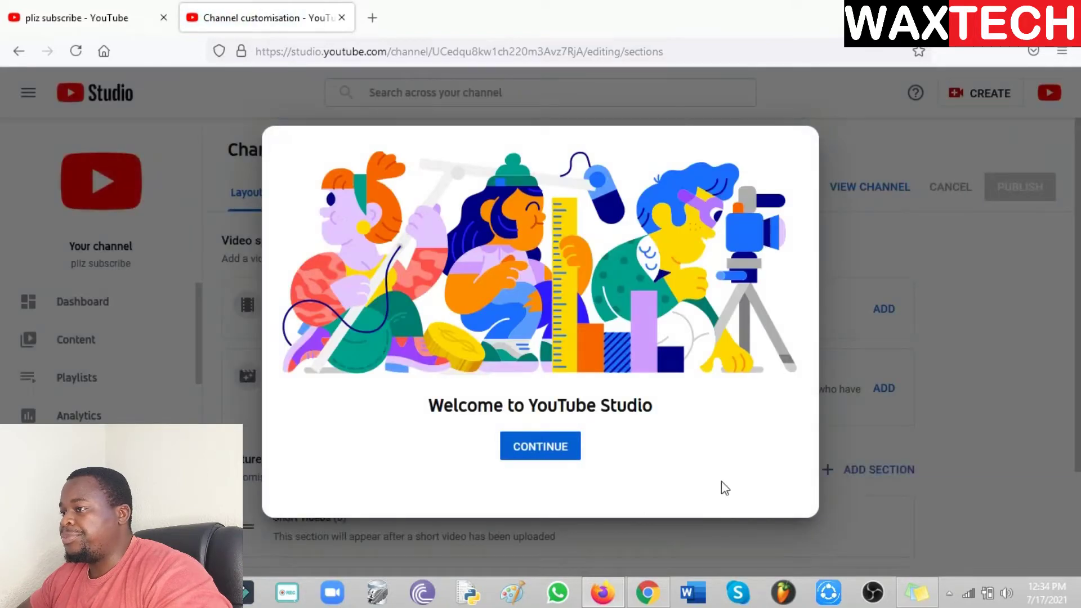
Step: Dismiss the welcome message and enter the description 'i just subscribed to wax tech' in Basic info
{"action": "left_click", "coordinate": [558, 451]}
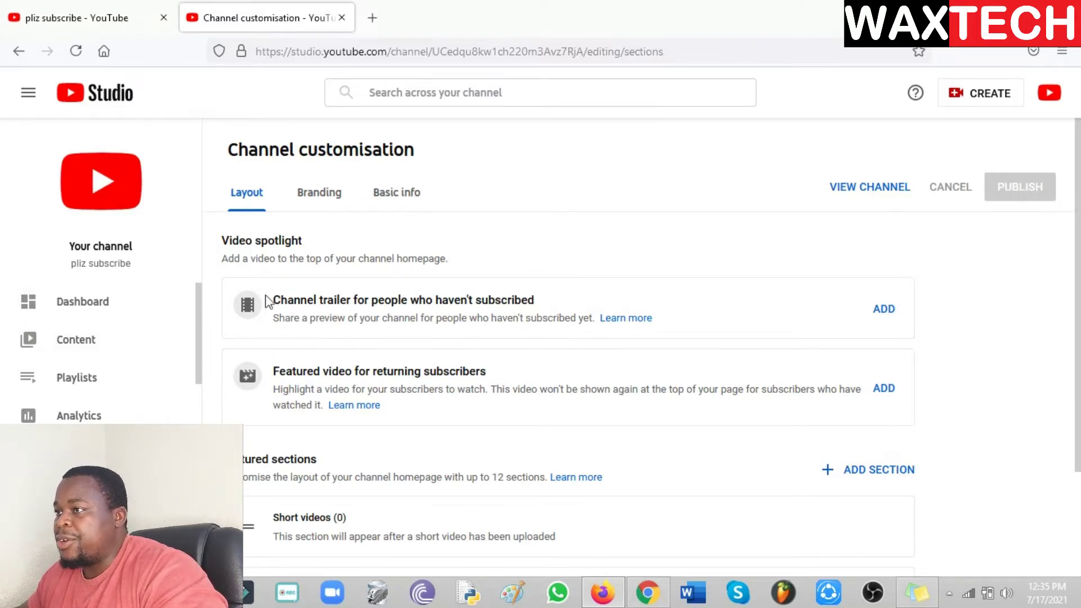
{"action": "left_click", "coordinate": [407, 198]}
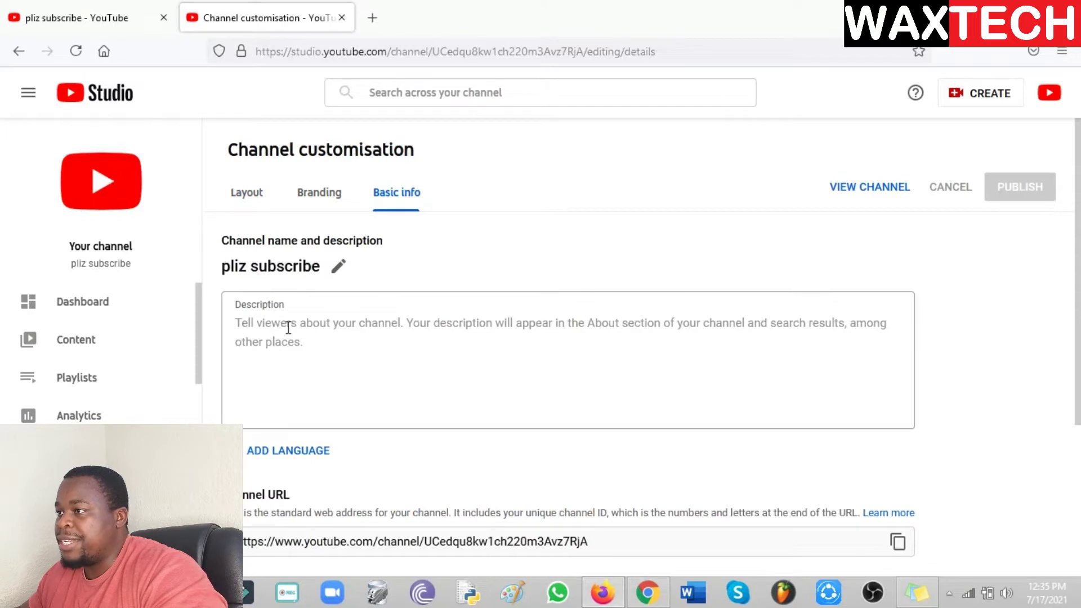
{"action": "scroll", "coordinate": [393, 327], "scroll_direction": "down", "scroll_amount": 1}
{"action": "left_click", "coordinate": [289, 268]}
{"action": "type", "text": "i j"}
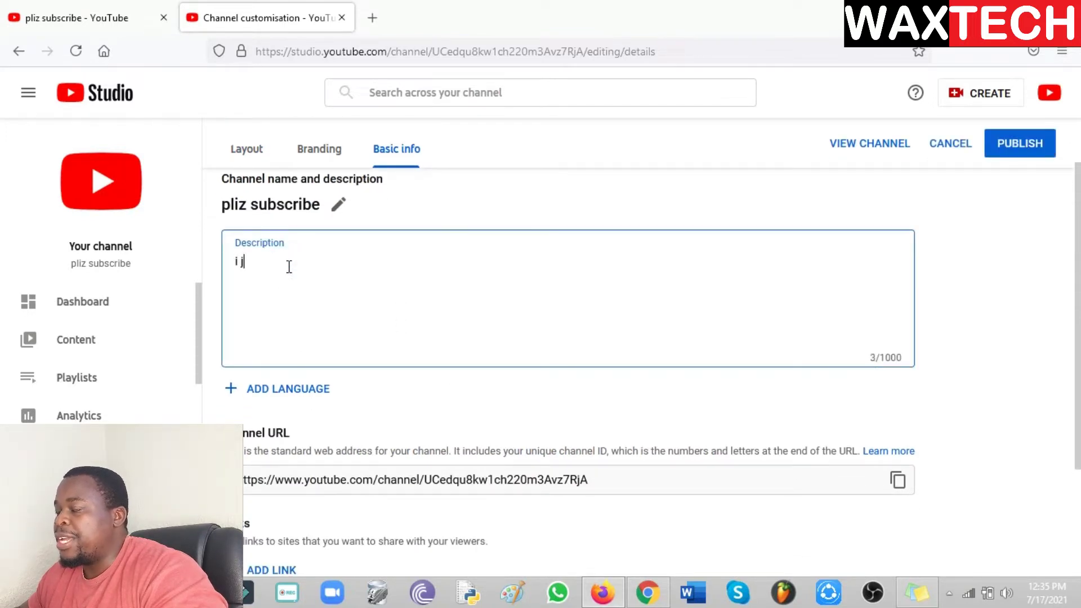
{"action": "type", "text": "ust subscribed to wax tech"}
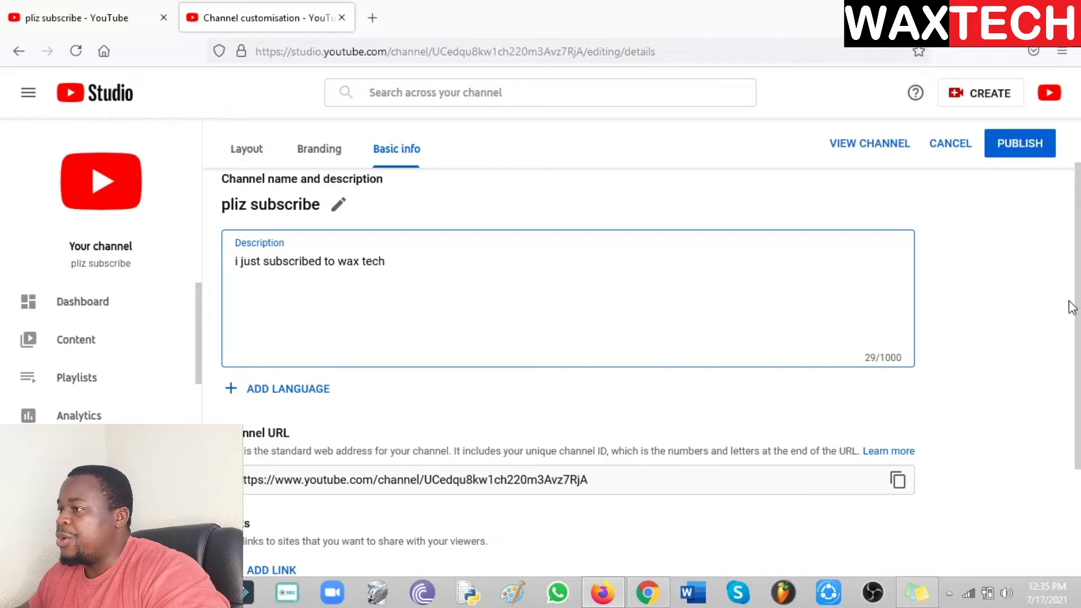
Step: Add the channel's contact email address and publish the Basic info changes
{"action": "scroll", "coordinate": [640, 313], "scroll_direction": "down", "scroll_amount": 2}
{"action": "scroll", "coordinate": [484, 356], "scroll_direction": "down", "scroll_amount": 1}
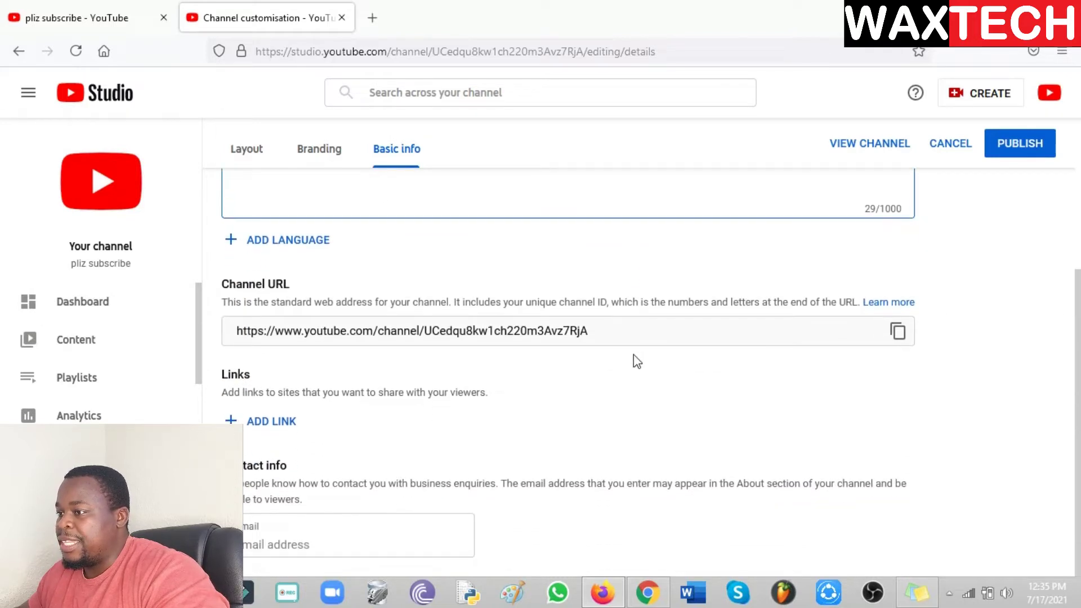
{"action": "left_click", "coordinate": [279, 543]}
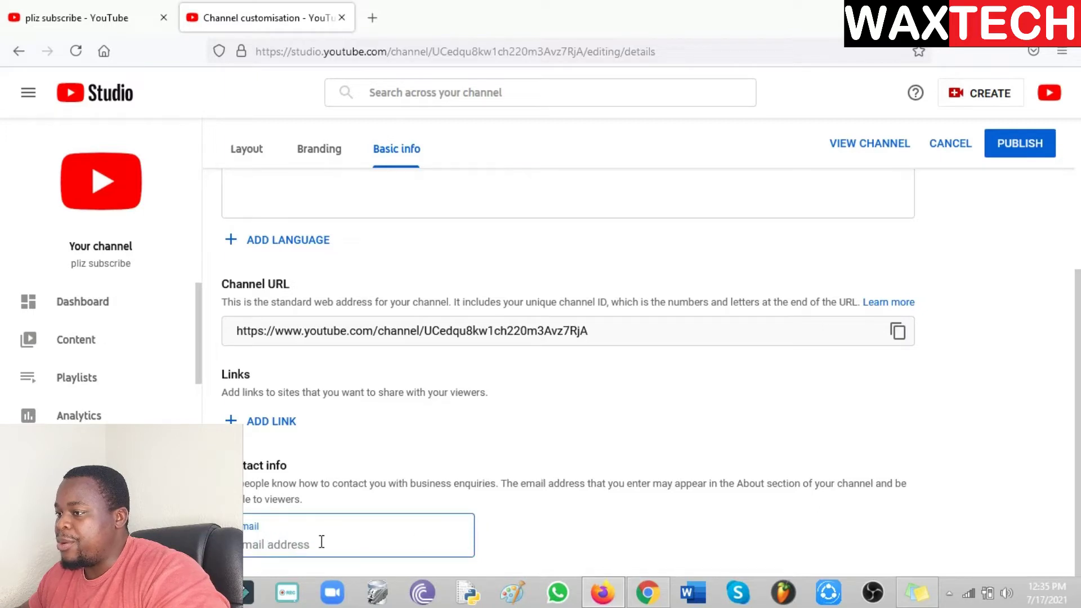
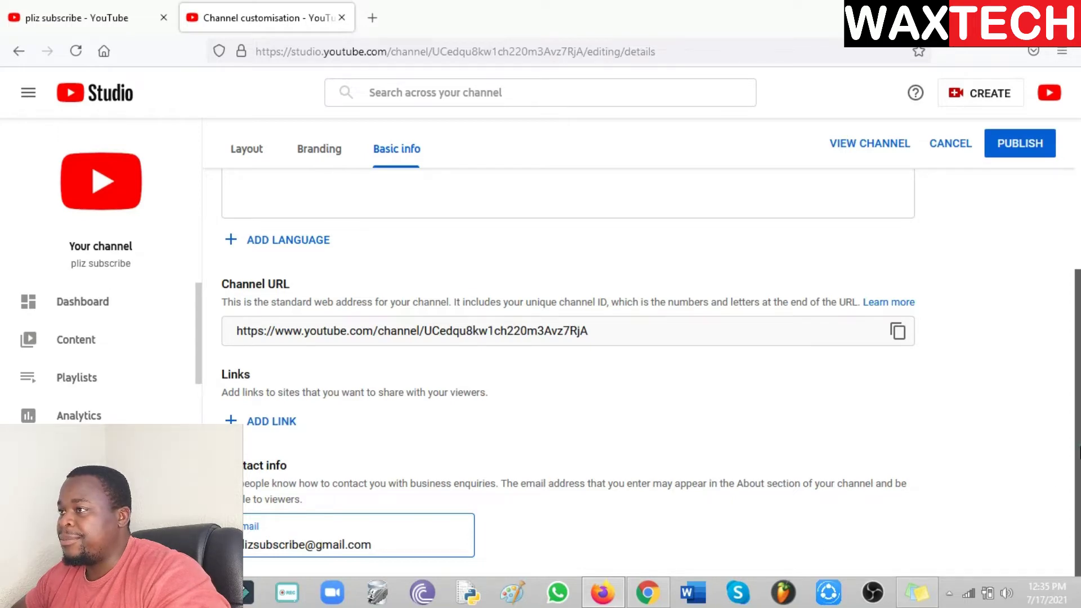
{"action": "scroll", "coordinate": [1078, 445], "scroll_direction": "up", "scroll_amount": 3}
{"action": "scroll", "coordinate": [3, 320], "scroll_direction": "up", "scroll_amount": 2}
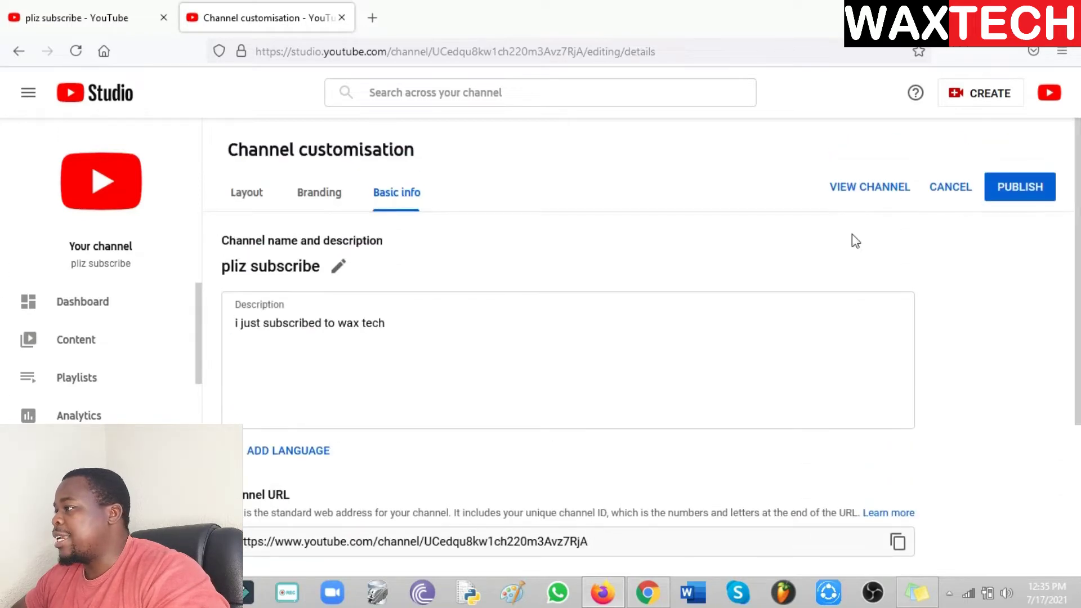
{"action": "left_click", "coordinate": [1012, 195]}
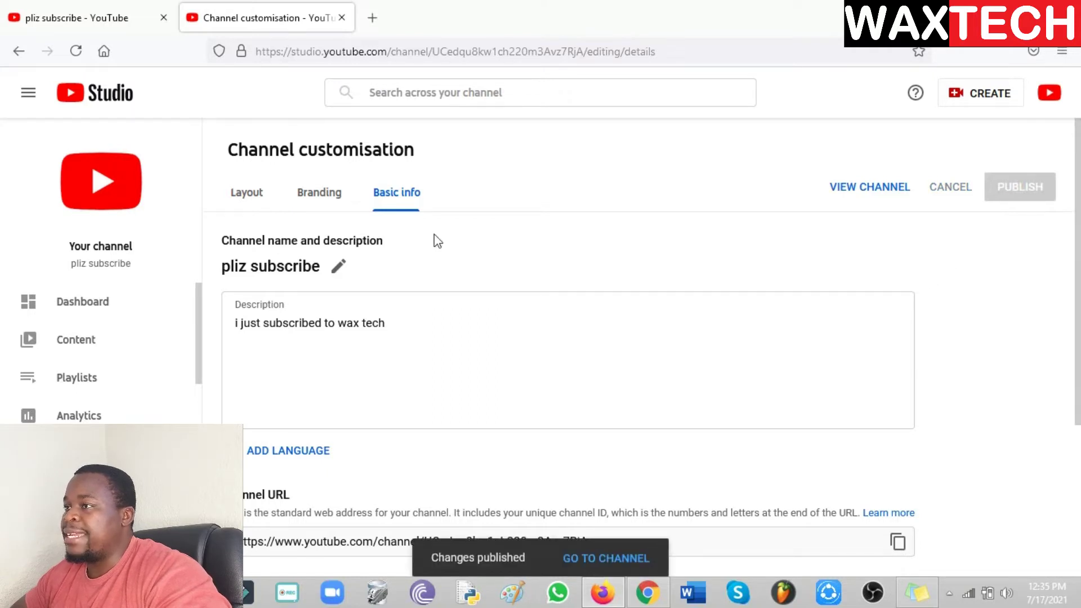
{"action": "left_click", "coordinate": [321, 194]}
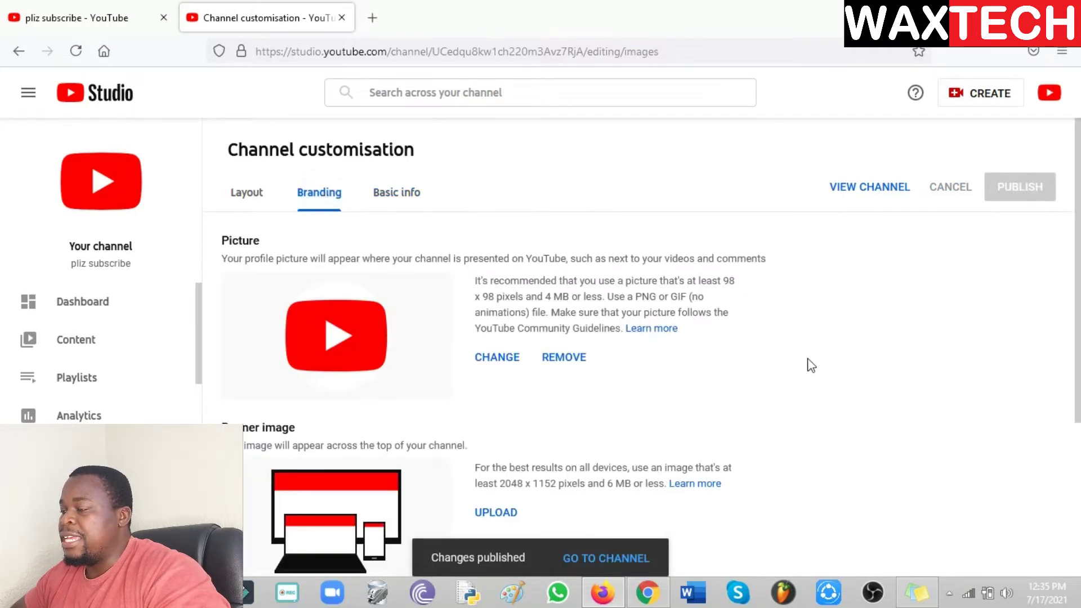
{"action": "scroll", "coordinate": [939, 359], "scroll_direction": "down", "scroll_amount": 4}
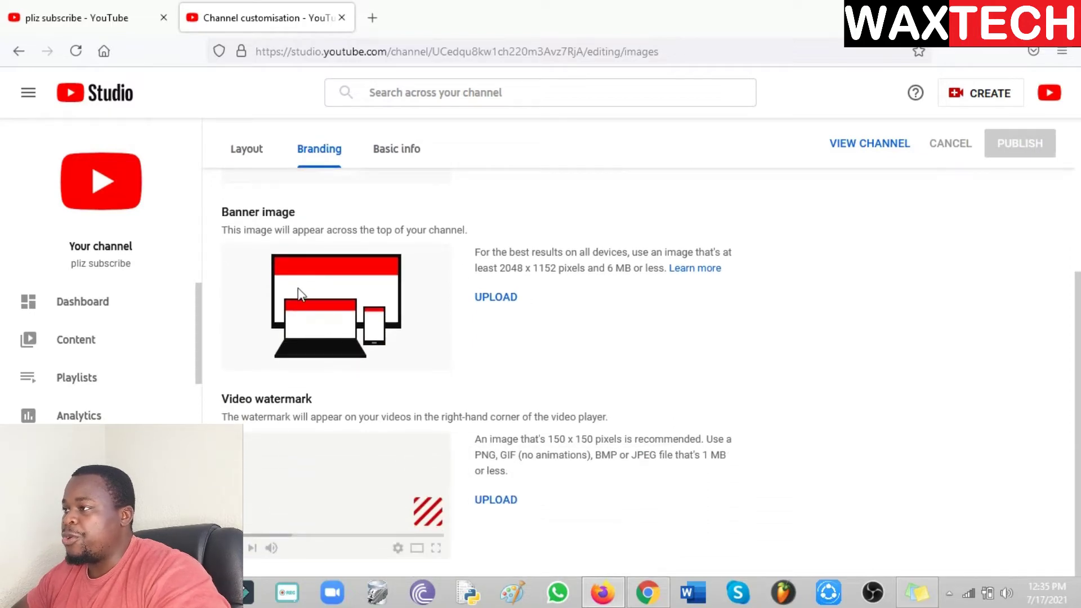
{"action": "scroll", "coordinate": [842, 311], "scroll_direction": "up", "scroll_amount": 2}
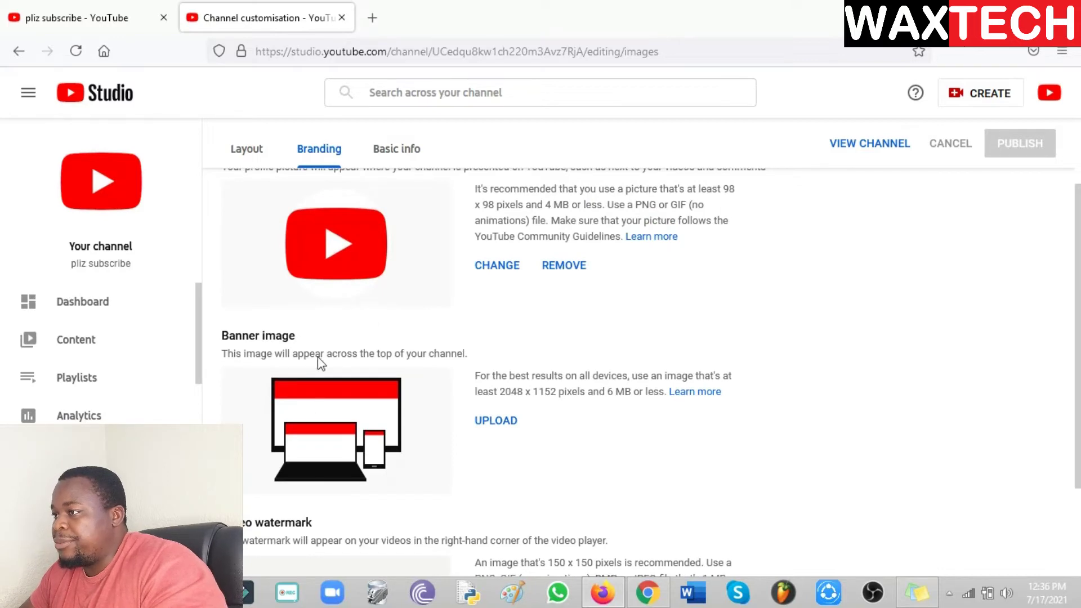
{"action": "left_click", "coordinate": [496, 421]}
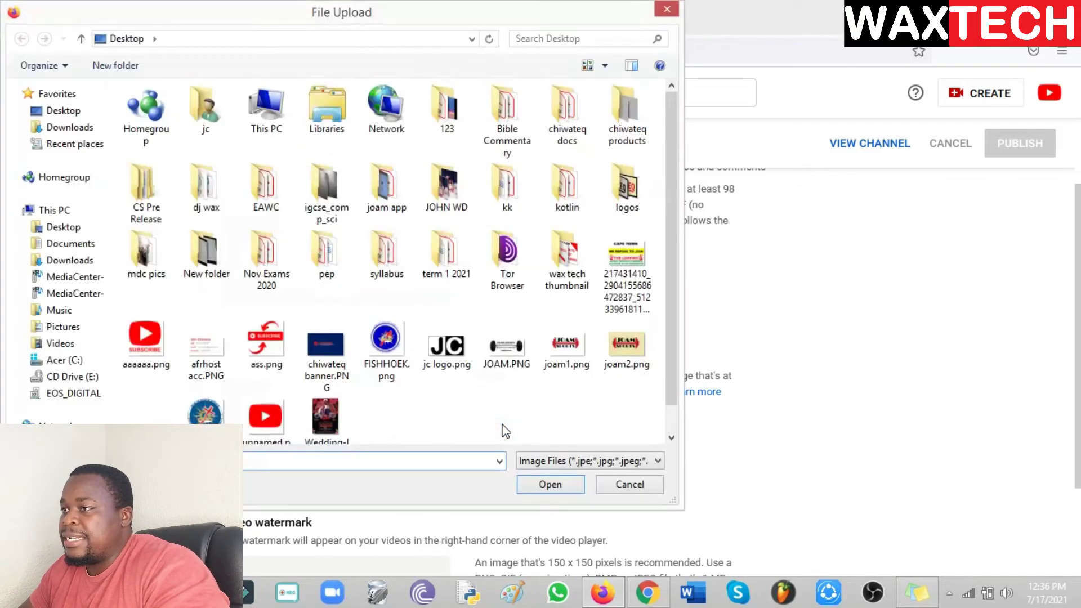
{"action": "left_click_drag", "start_coordinate": [676, 355], "coordinate": [663, 397]}
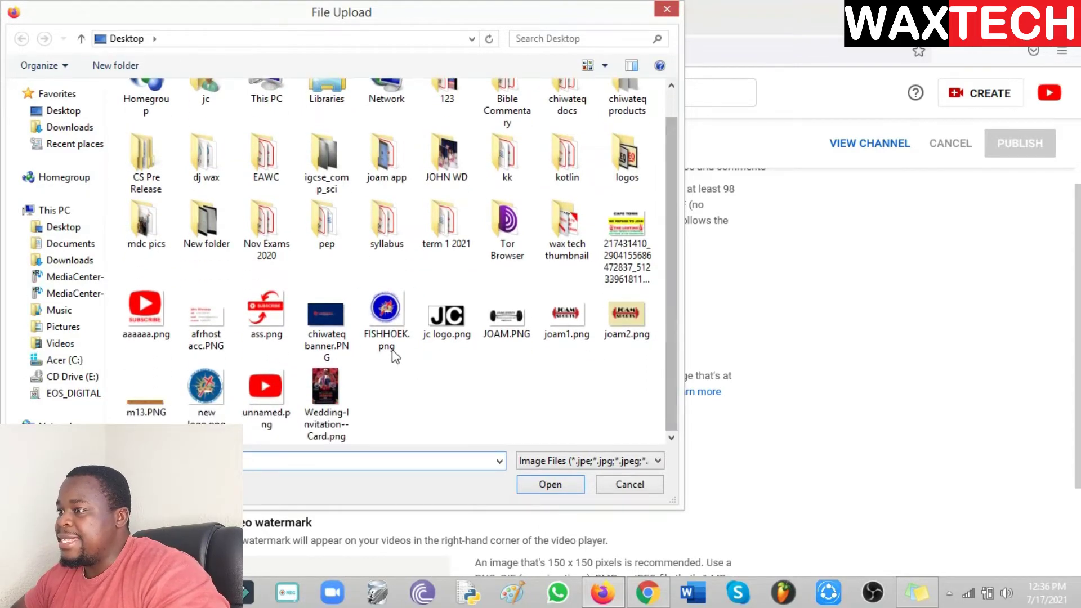
{"action": "left_click", "coordinate": [324, 317]}
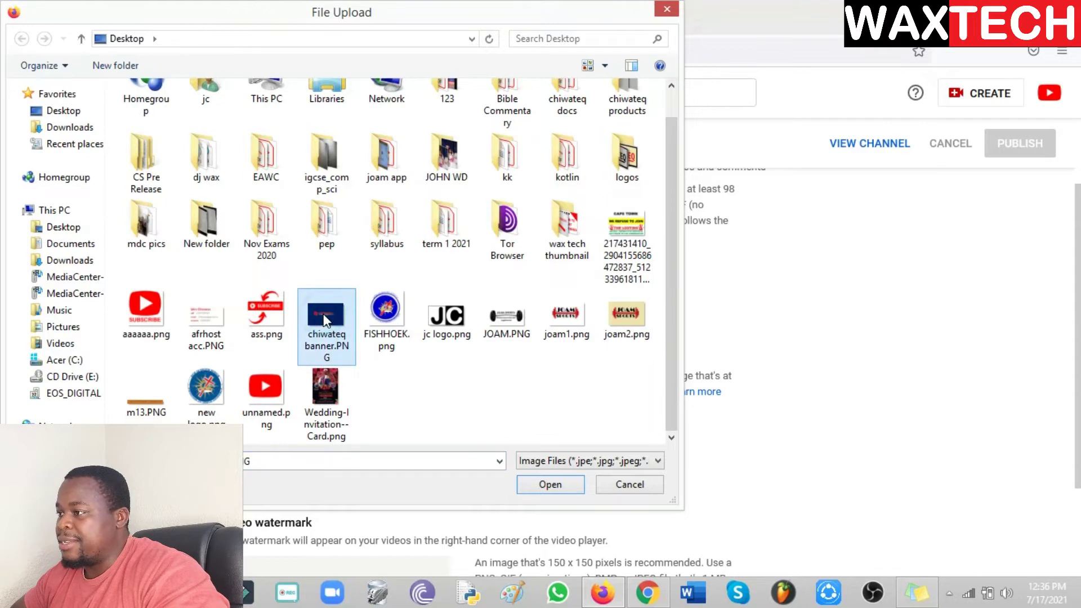
{"action": "left_click", "coordinate": [558, 483]}
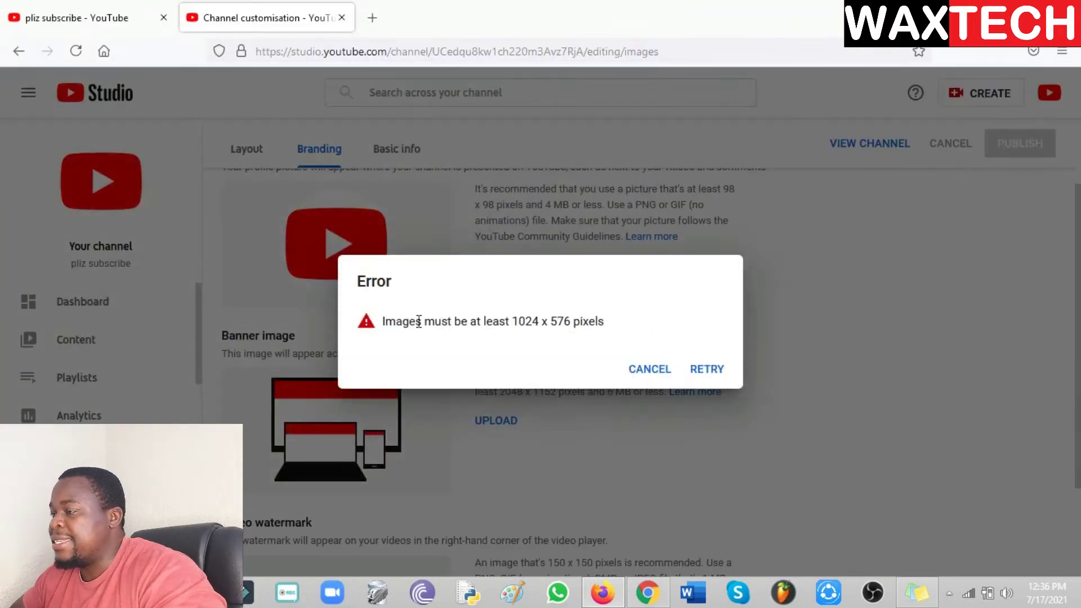
{"action": "left_click", "coordinate": [647, 372]}
{"action": "scroll", "coordinate": [812, 406], "scroll_direction": "down", "scroll_amount": 3}
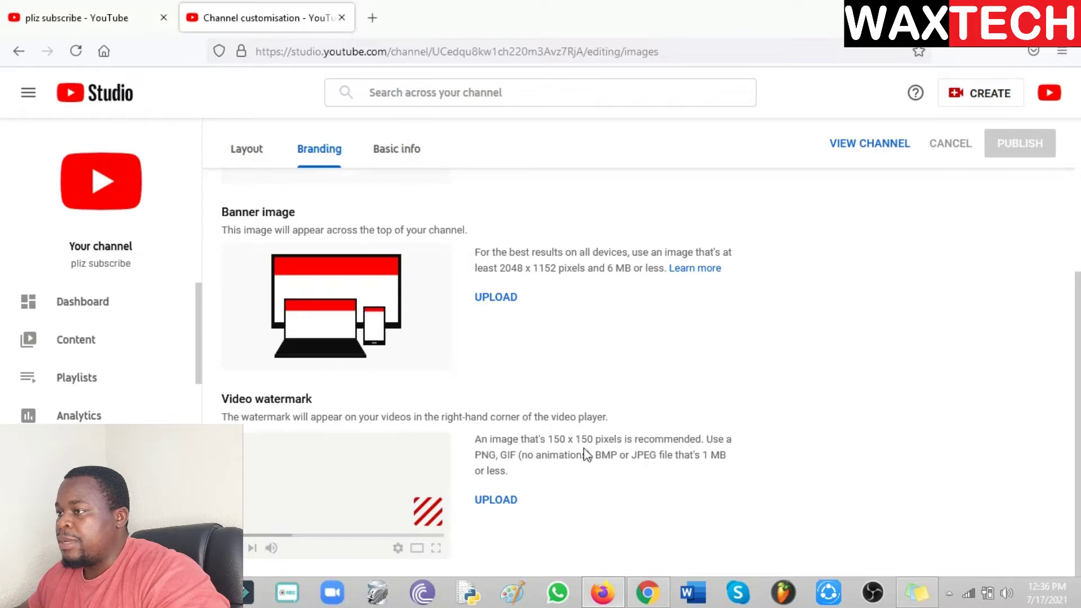
Step: Upload ass.png as the subscribe video watermark image
{"action": "left_click", "coordinate": [498, 507]}
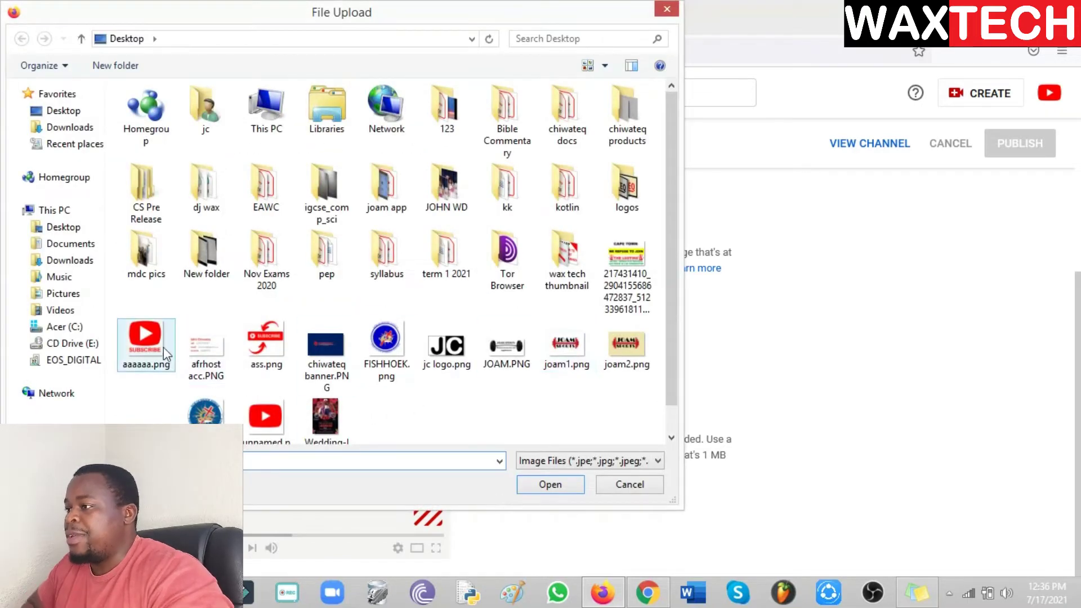
{"action": "left_click", "coordinate": [258, 352]}
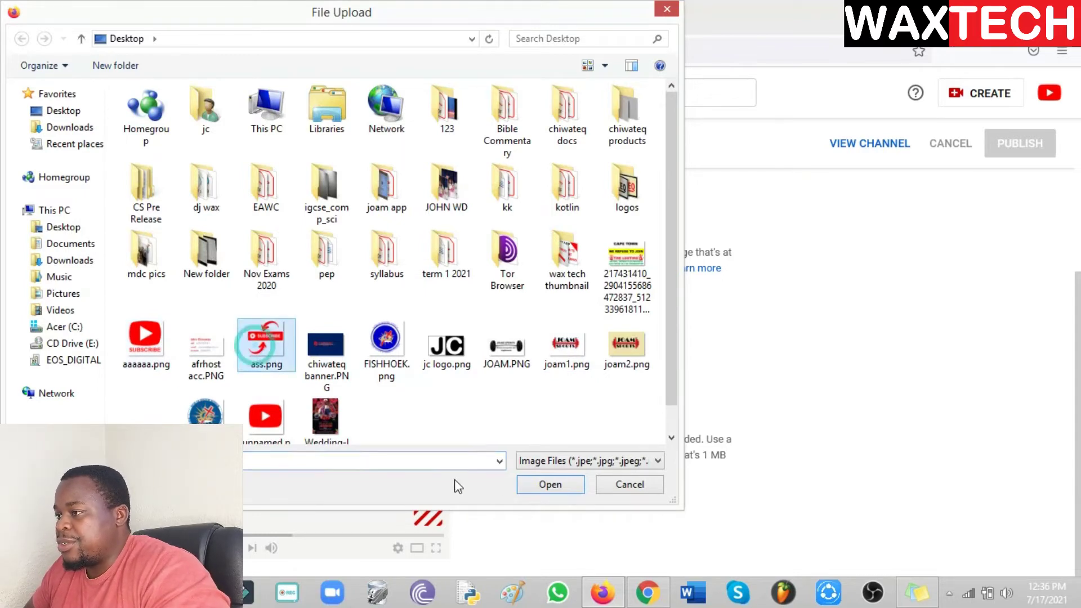
{"action": "left_click", "coordinate": [550, 485]}
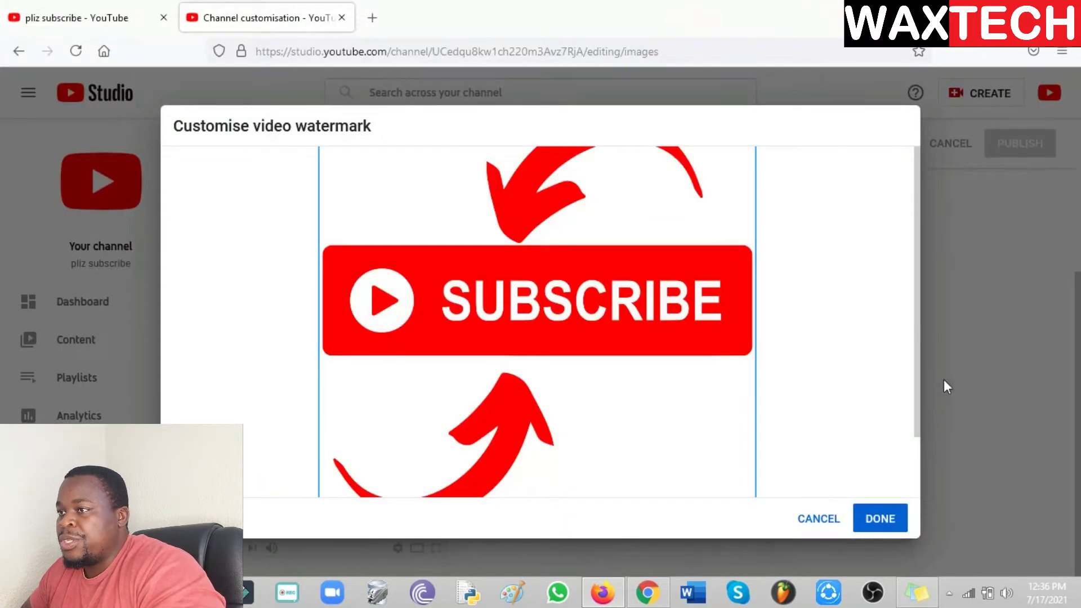
{"action": "left_click", "coordinate": [879, 519]}
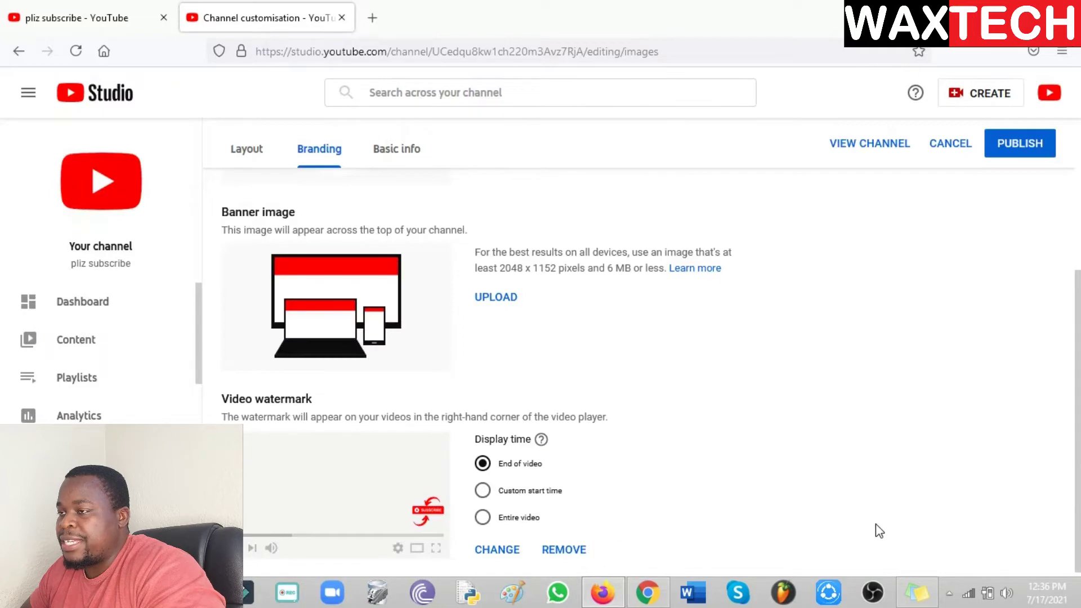
Step: Set the watermark display time to Entire video and publish the branding changes
{"action": "scroll", "coordinate": [399, 320], "scroll_direction": "up", "scroll_amount": 4}
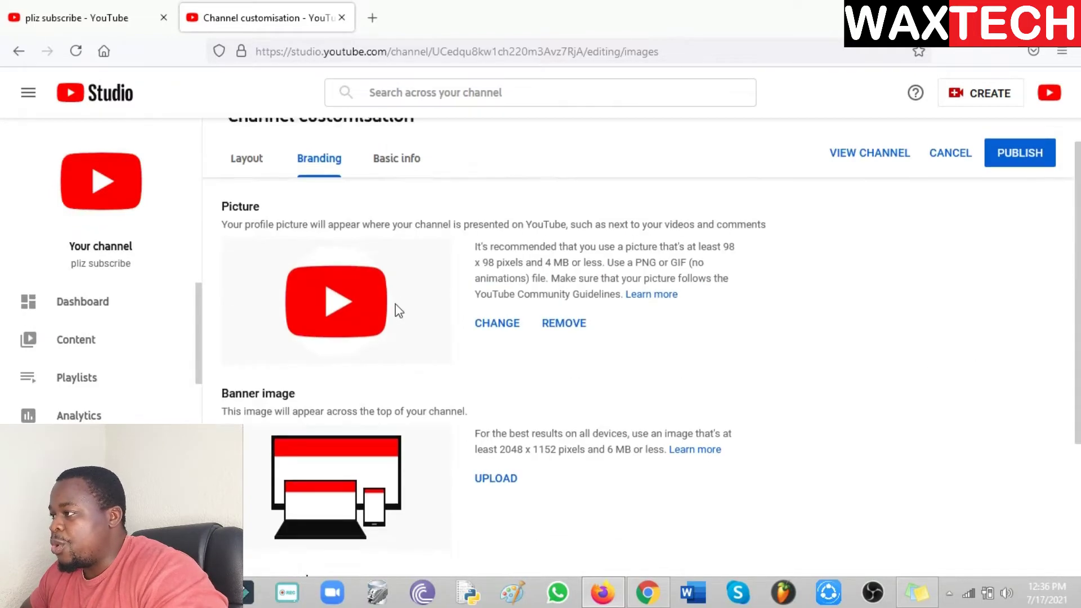
{"action": "scroll", "coordinate": [403, 295], "scroll_direction": "down", "scroll_amount": 4}
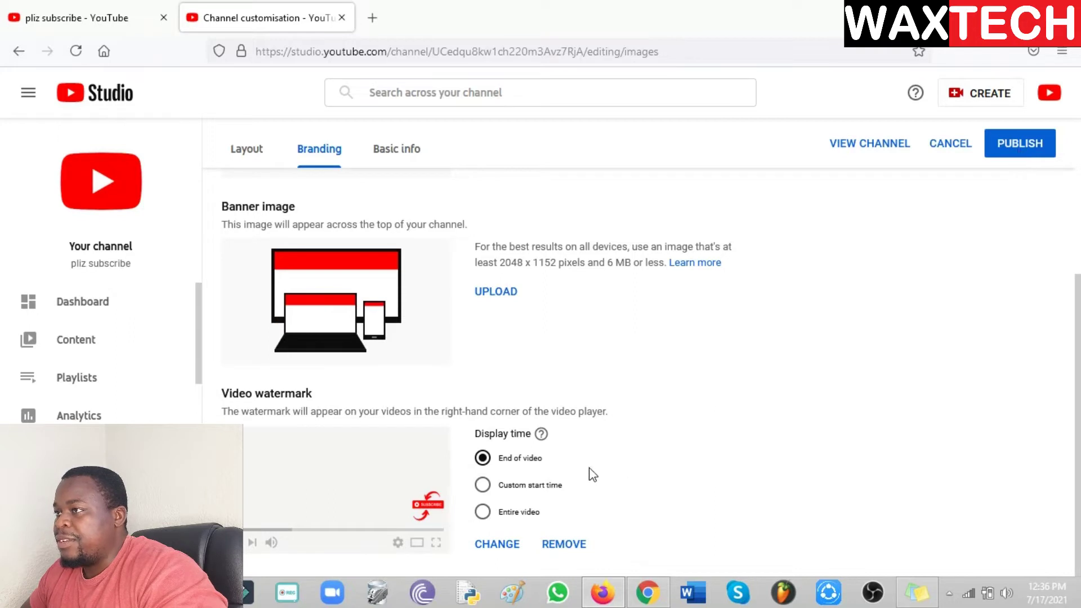
{"action": "left_click", "coordinate": [483, 513]}
{"action": "left_click", "coordinate": [1014, 153]}
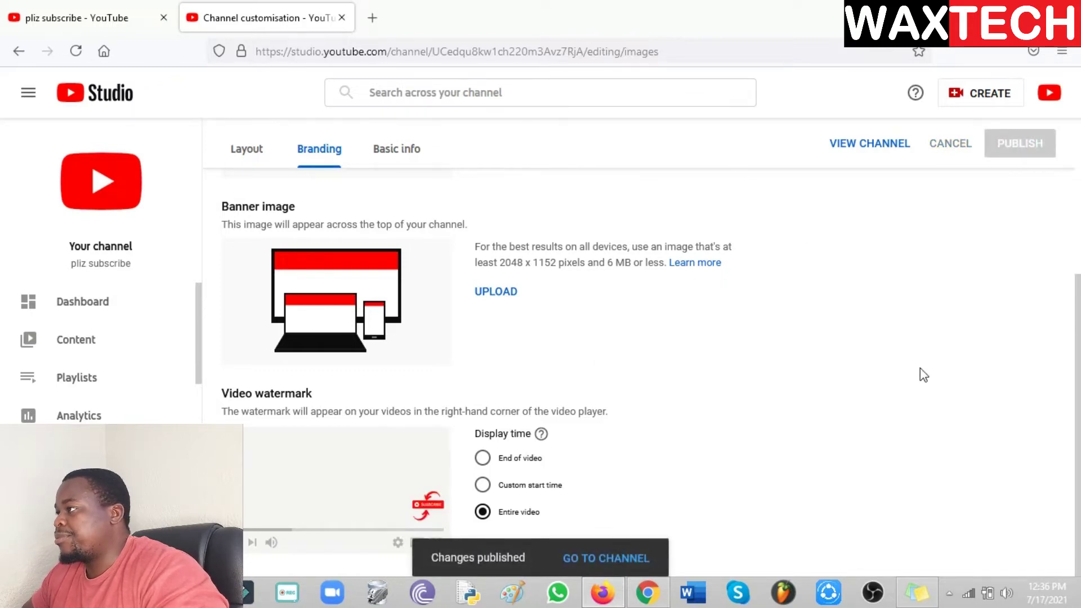
{"action": "left_click", "coordinate": [243, 190]}
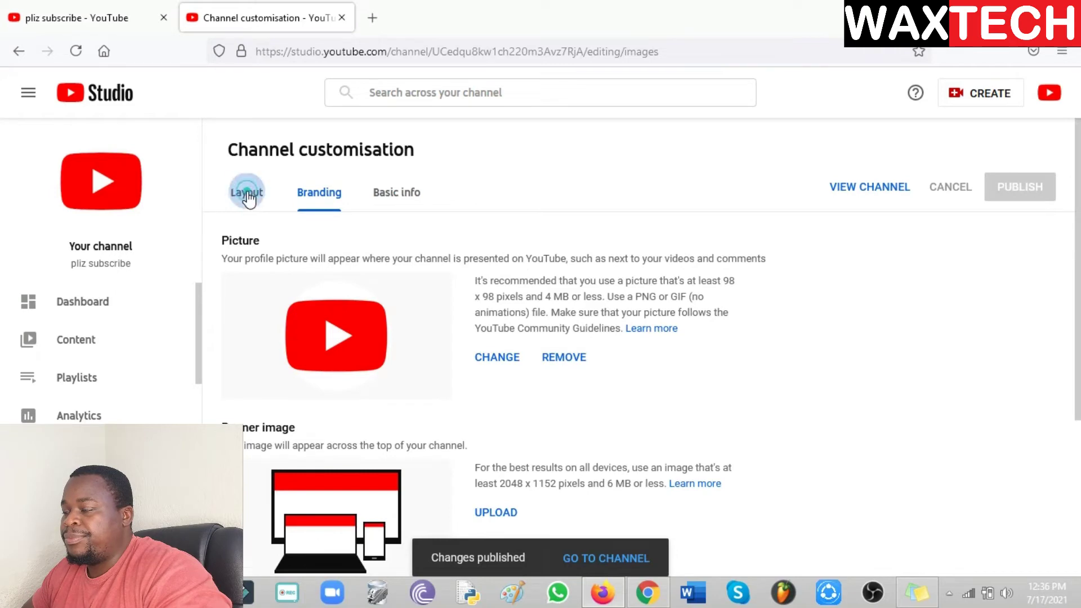
{"action": "scroll", "coordinate": [662, 345], "scroll_direction": "down", "scroll_amount": 2}
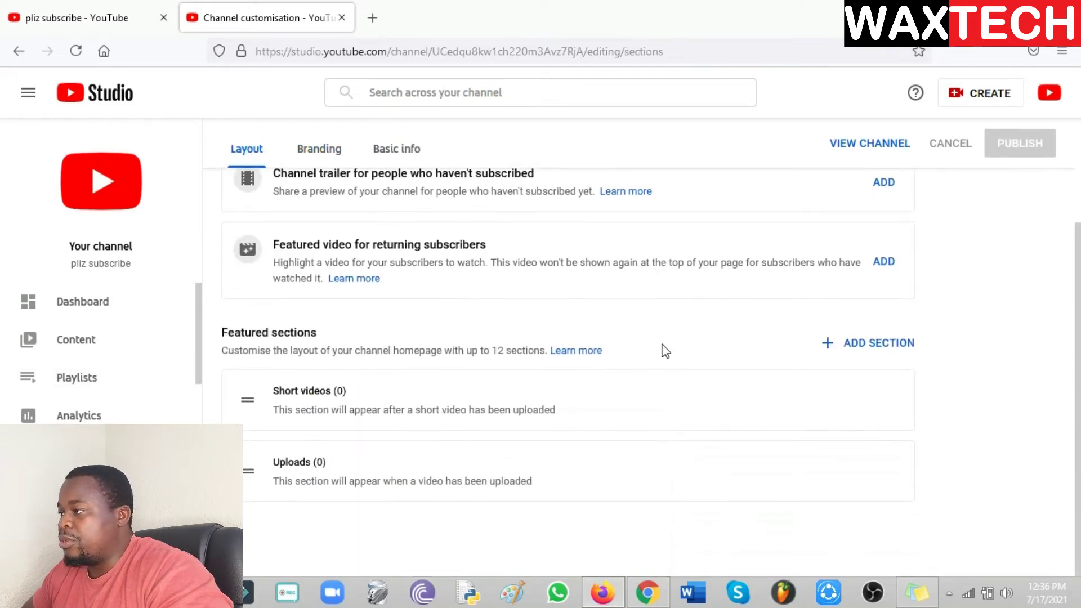
{"action": "scroll", "coordinate": [662, 345], "scroll_direction": "up", "scroll_amount": 3}
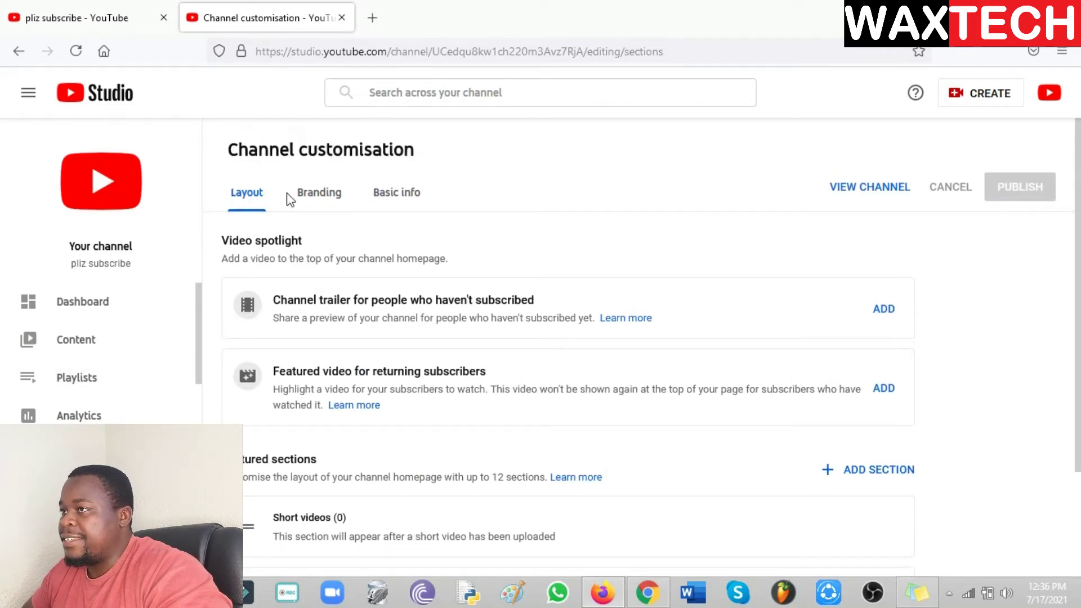
{"action": "left_click", "coordinate": [326, 198]}
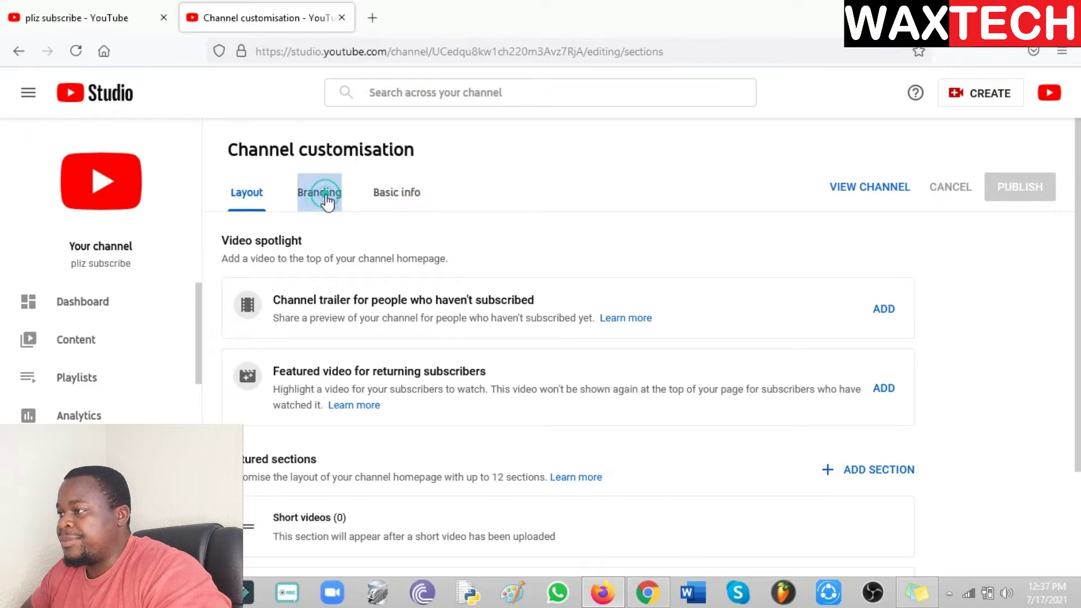
{"action": "scroll", "coordinate": [659, 338], "scroll_direction": "down", "scroll_amount": 4}
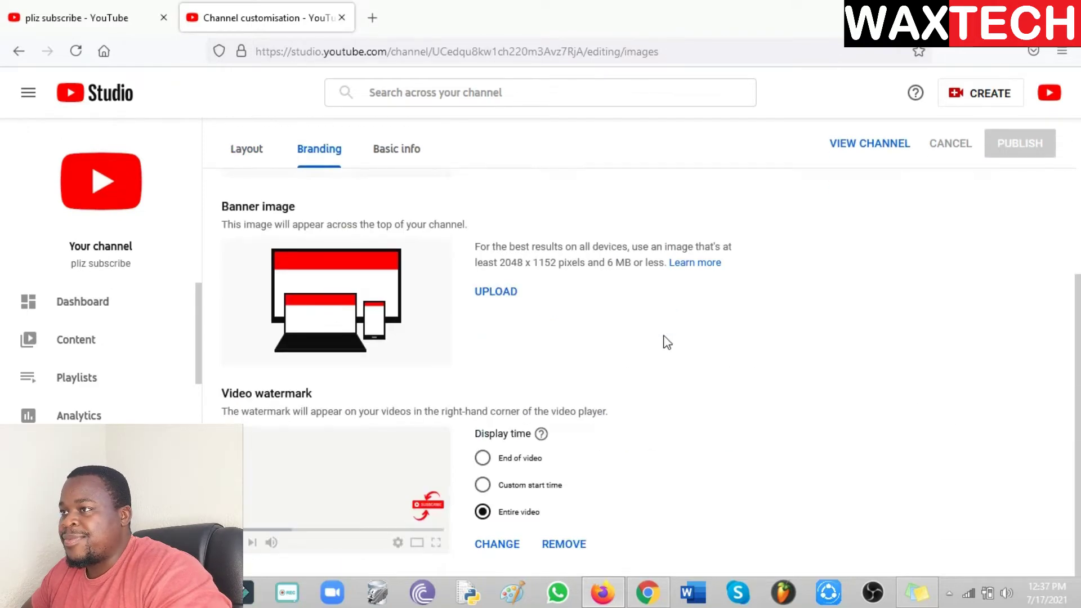
{"action": "left_click_drag", "start_coordinate": [198, 338], "coordinate": [219, 315]}
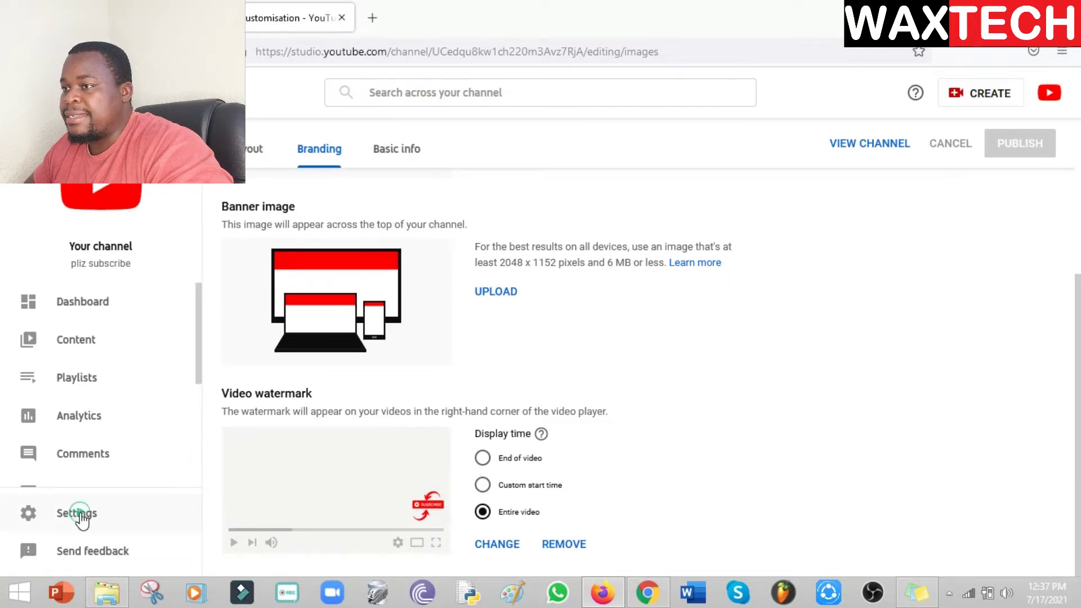
Step: In Settings, change the default currency from USD to ZAR – South African Rand
{"action": "left_click", "coordinate": [79, 514]}
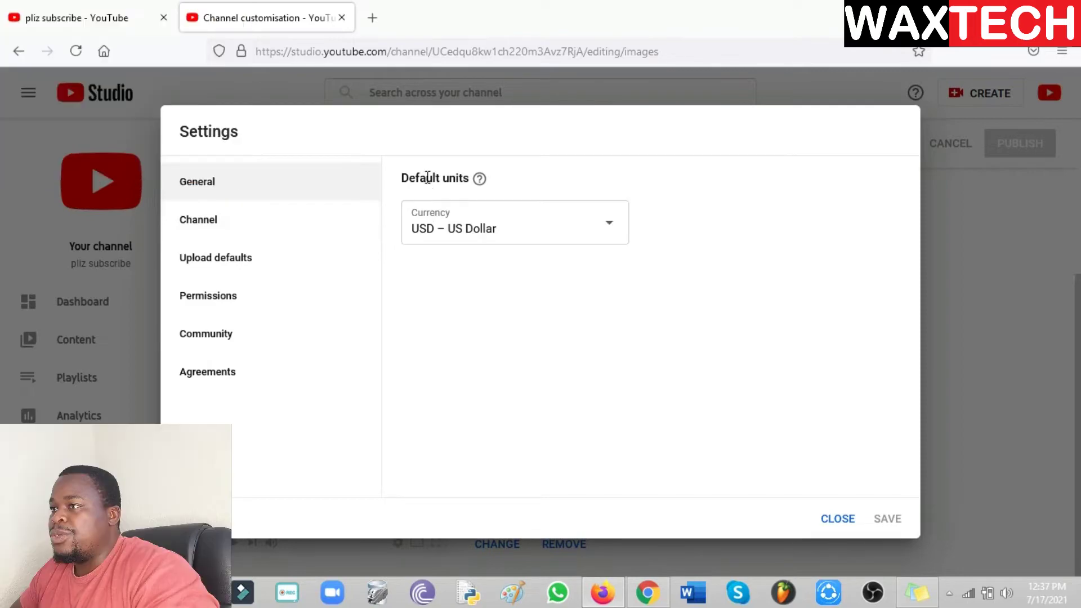
{"action": "left_click", "coordinate": [613, 234]}
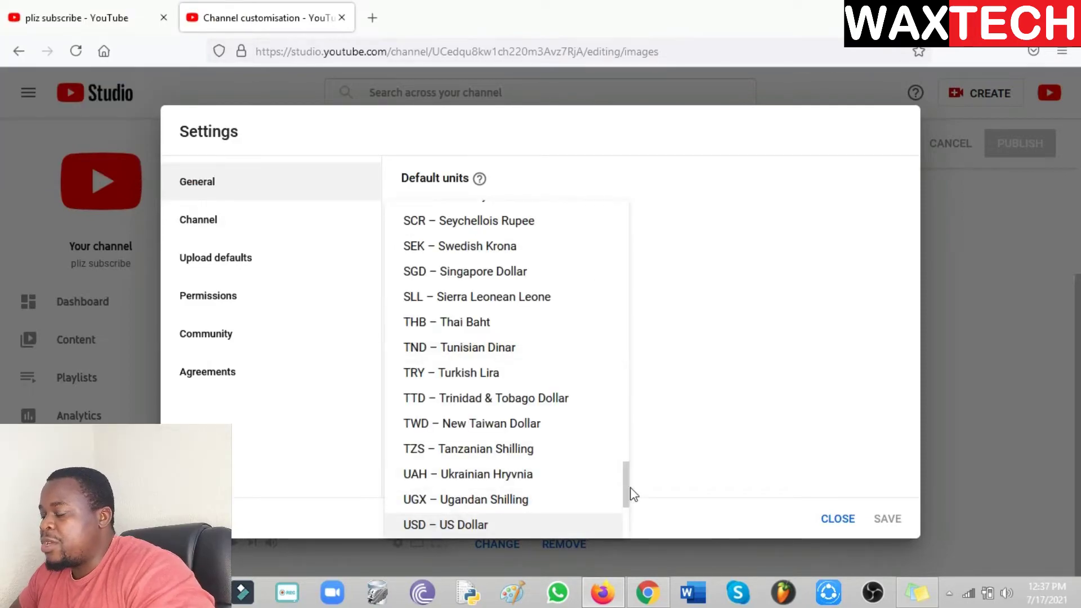
{"action": "left_click_drag", "start_coordinate": [625, 502], "coordinate": [624, 531]}
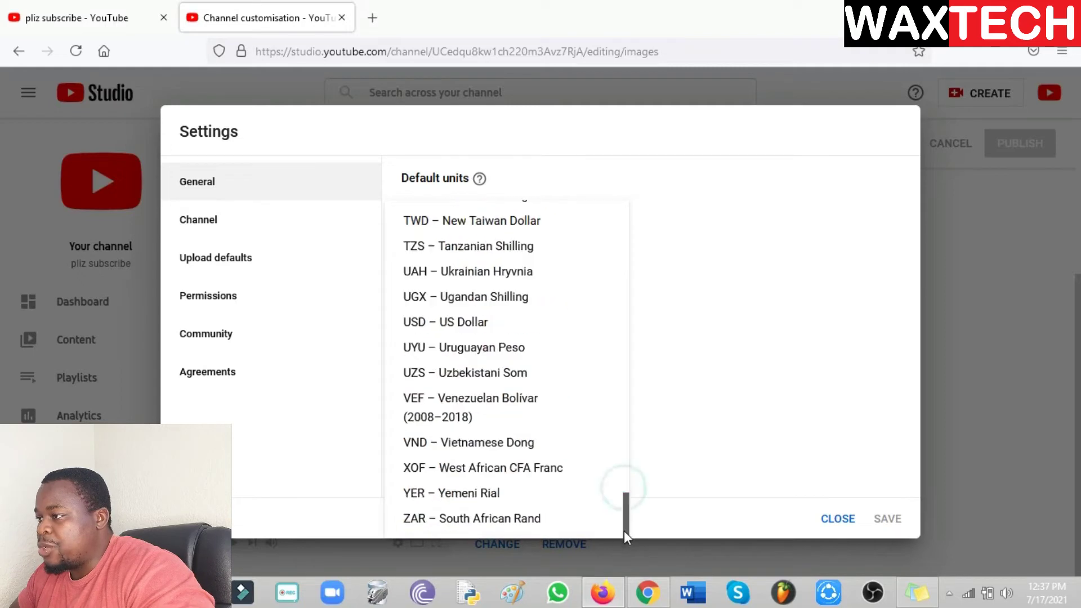
{"action": "left_click", "coordinate": [485, 517]}
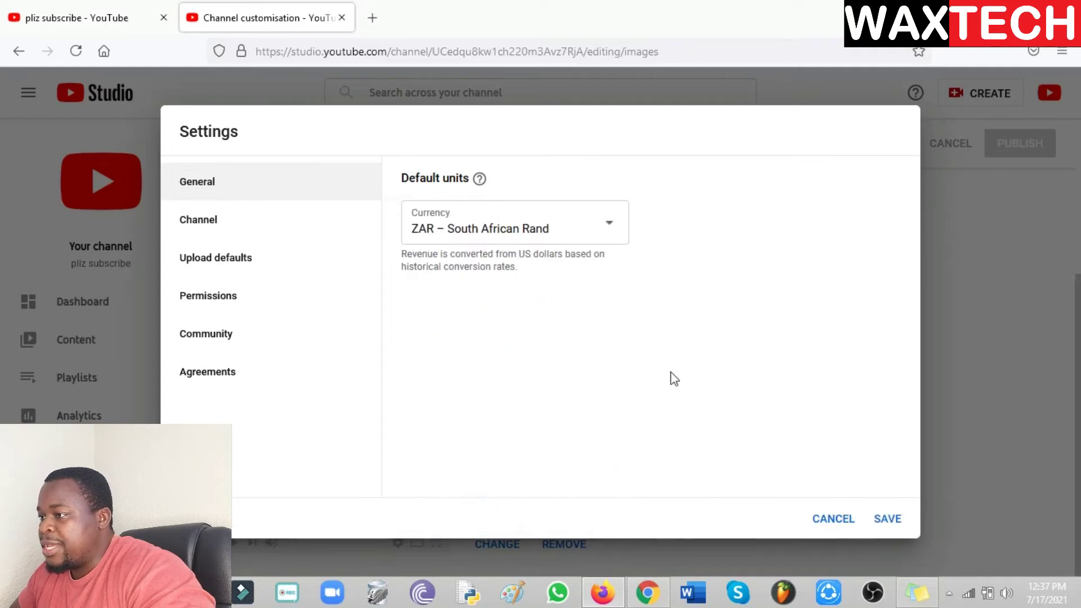
{"action": "left_click", "coordinate": [218, 221]}
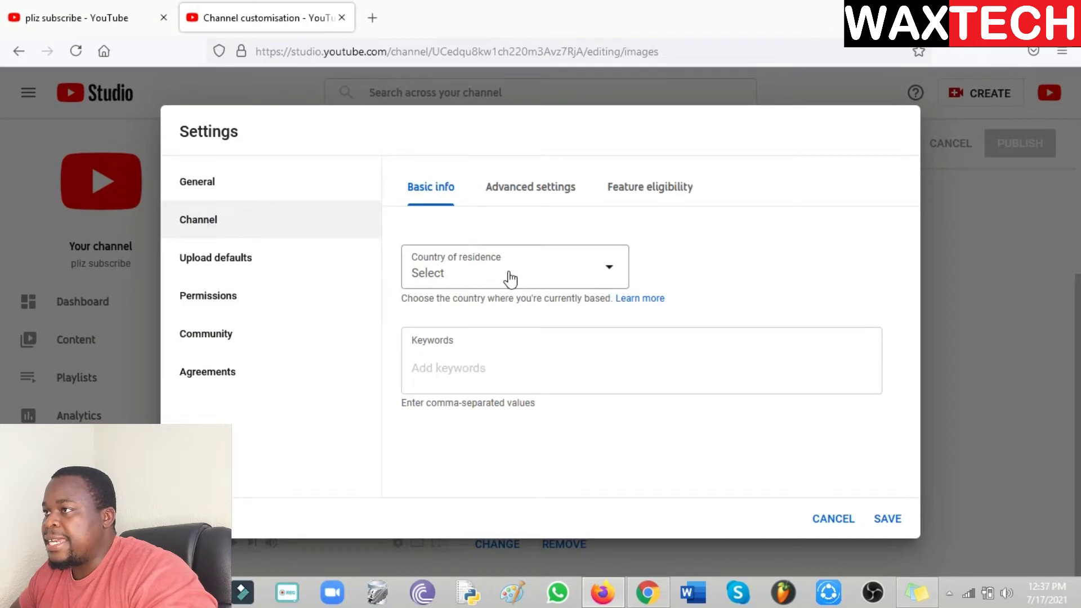
Step: Set the channel's country of residence to South Africa
{"action": "left_click", "coordinate": [610, 269]}
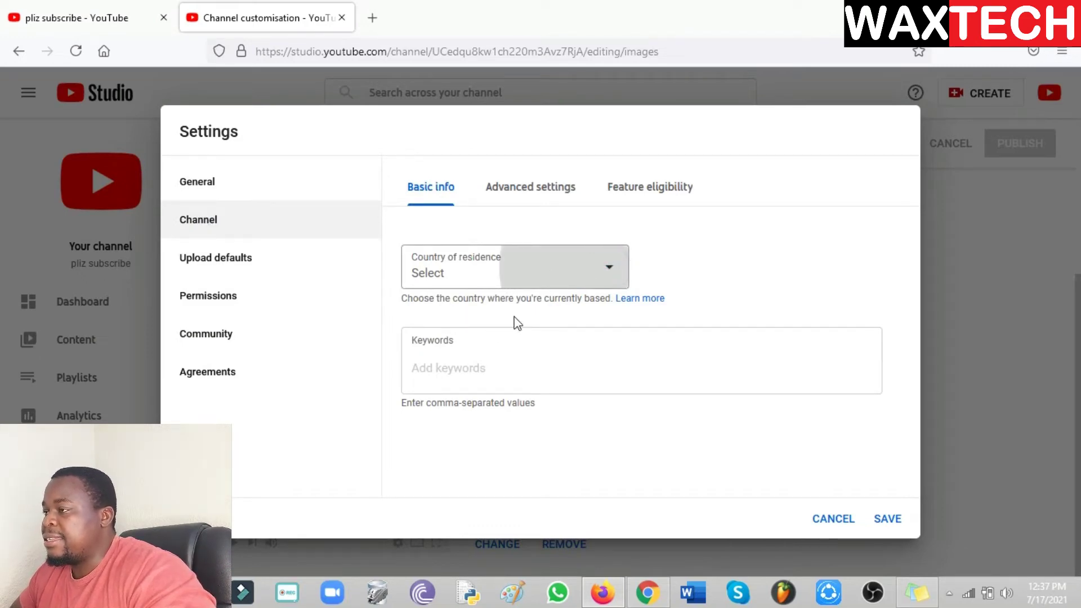
{"action": "left_click", "coordinate": [569, 259]}
{"action": "left_click_drag", "start_coordinate": [628, 271], "coordinate": [600, 507]}
{"action": "scroll", "coordinate": [599, 501], "scroll_direction": "up", "scroll_amount": 2}
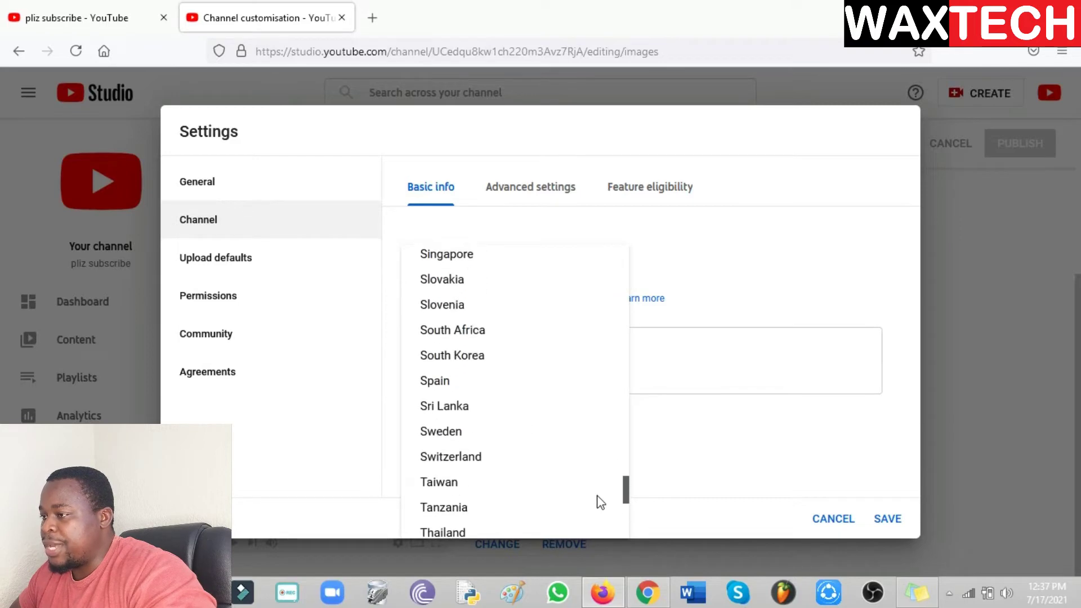
{"action": "left_click", "coordinate": [482, 345]}
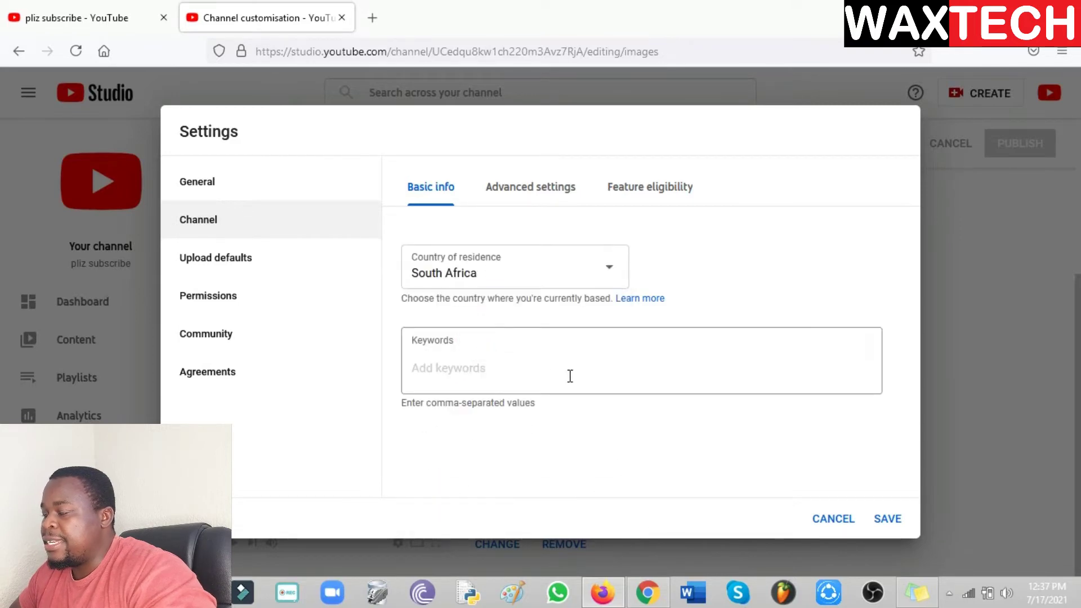
Step: Add the channel keywords 'tech' and 'smartphones'
{"action": "left_click", "coordinate": [468, 373]}
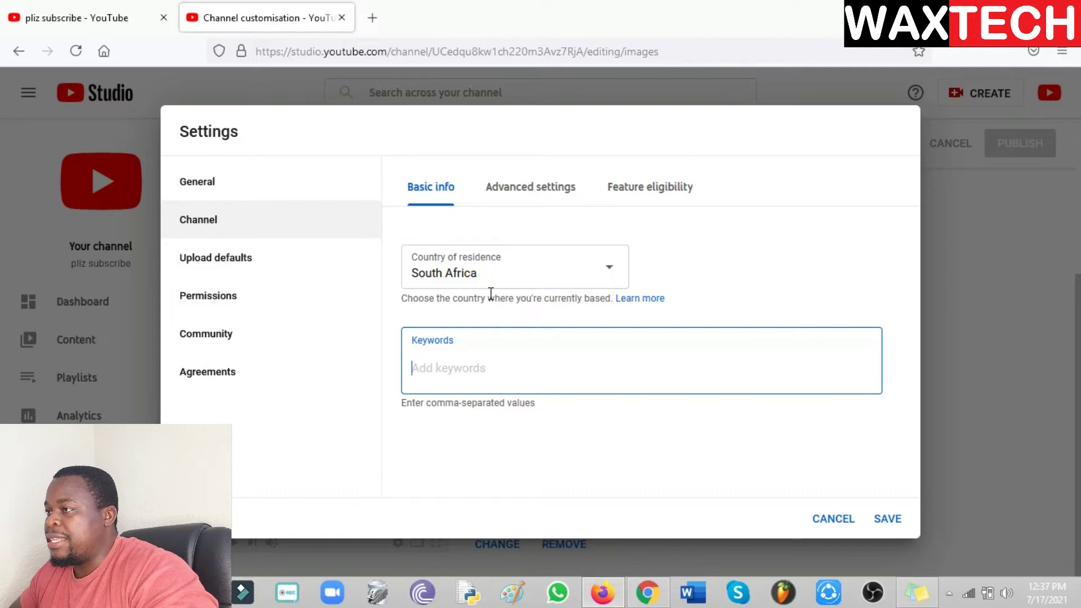
{"action": "type", "text": "tech"}
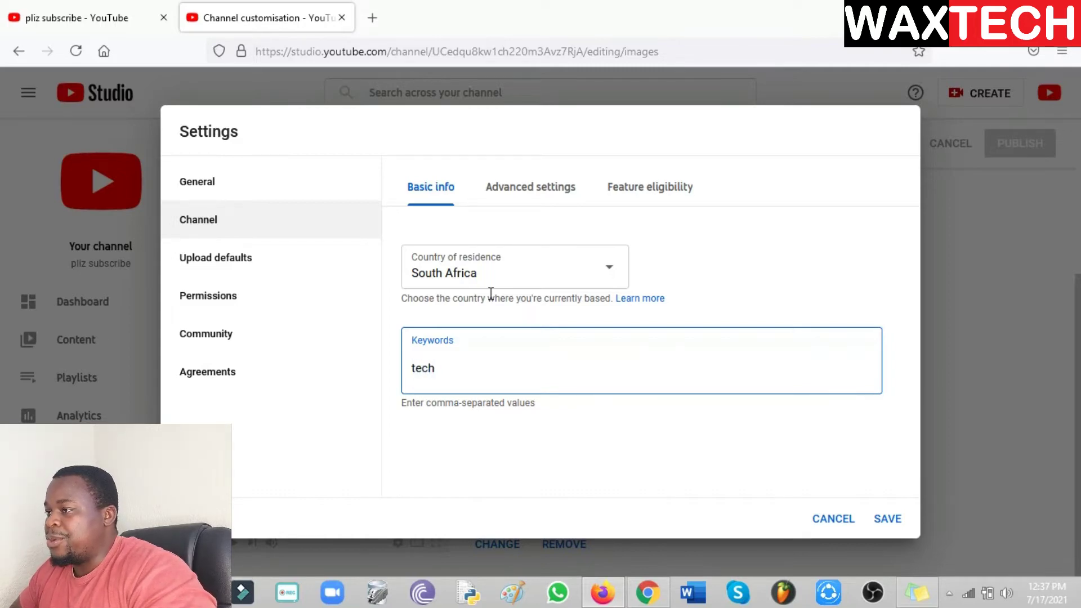
{"action": "type", "text": ","}
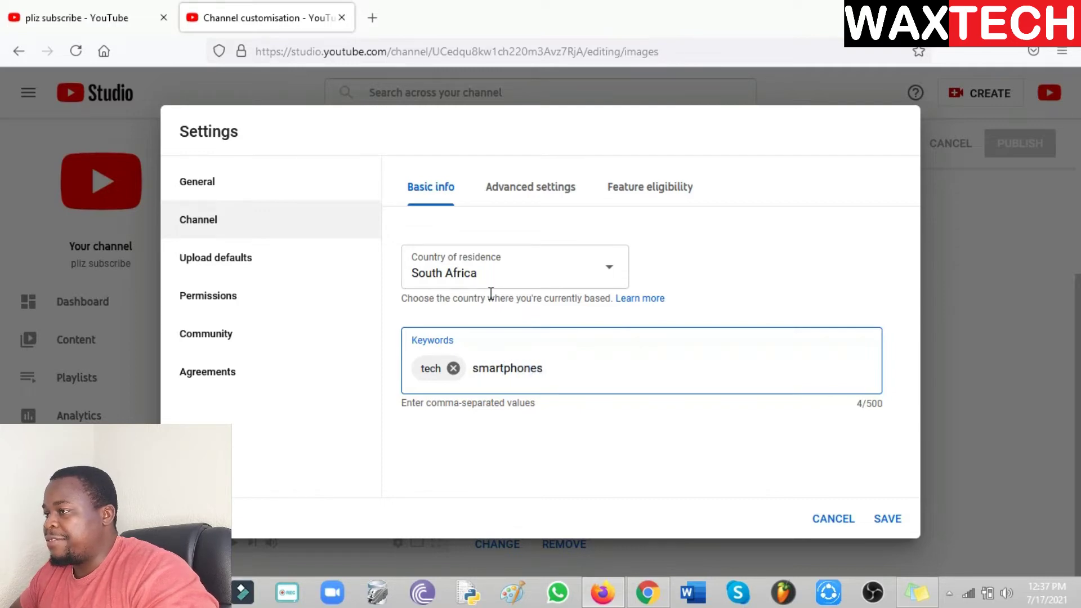
{"action": "type", "text": ","}
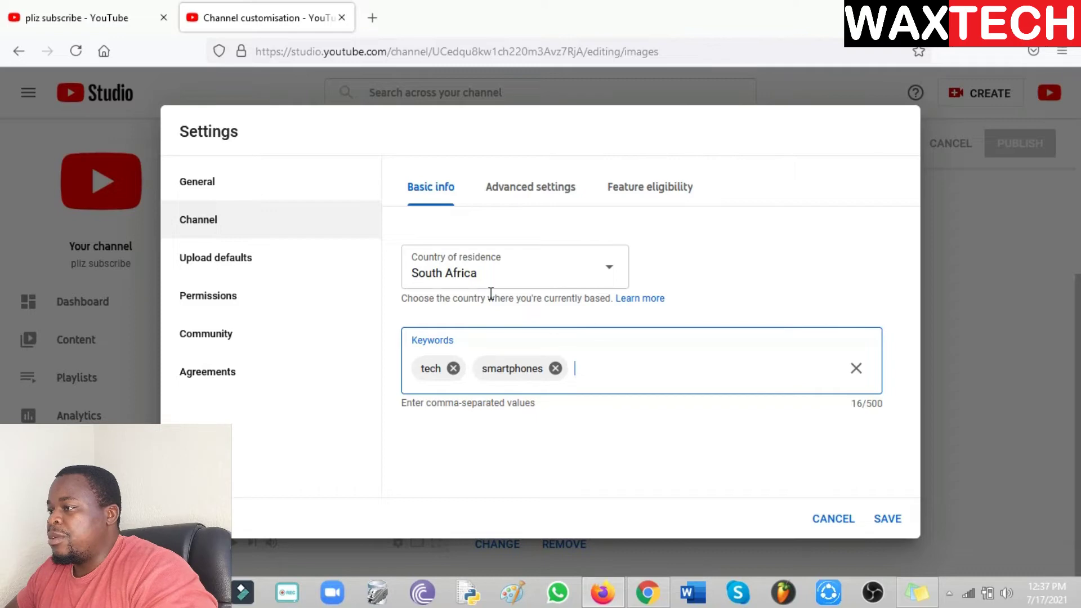
{"action": "left_click", "coordinate": [531, 188]}
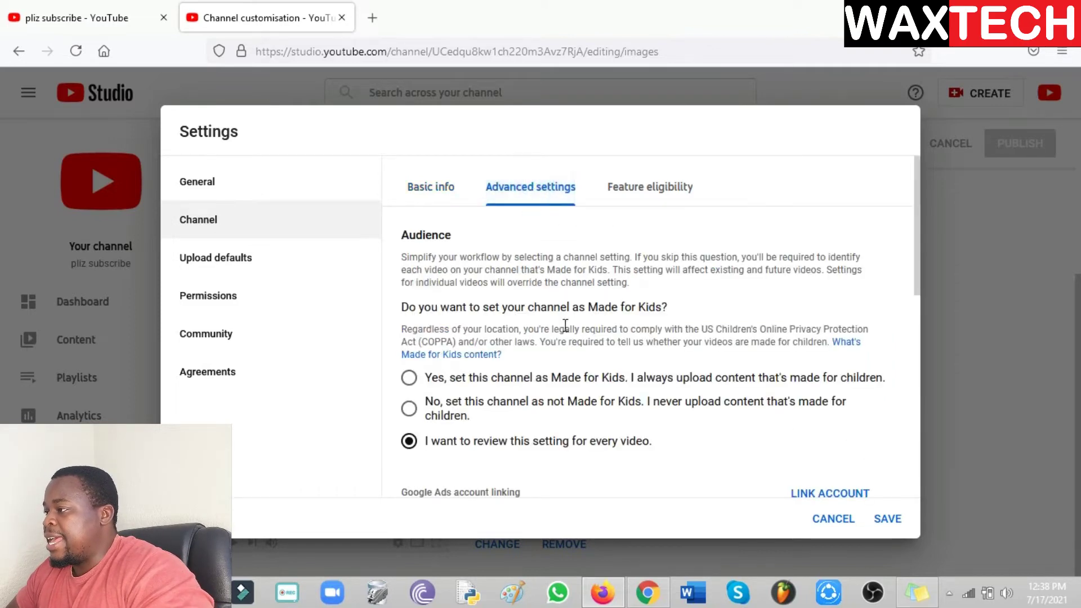
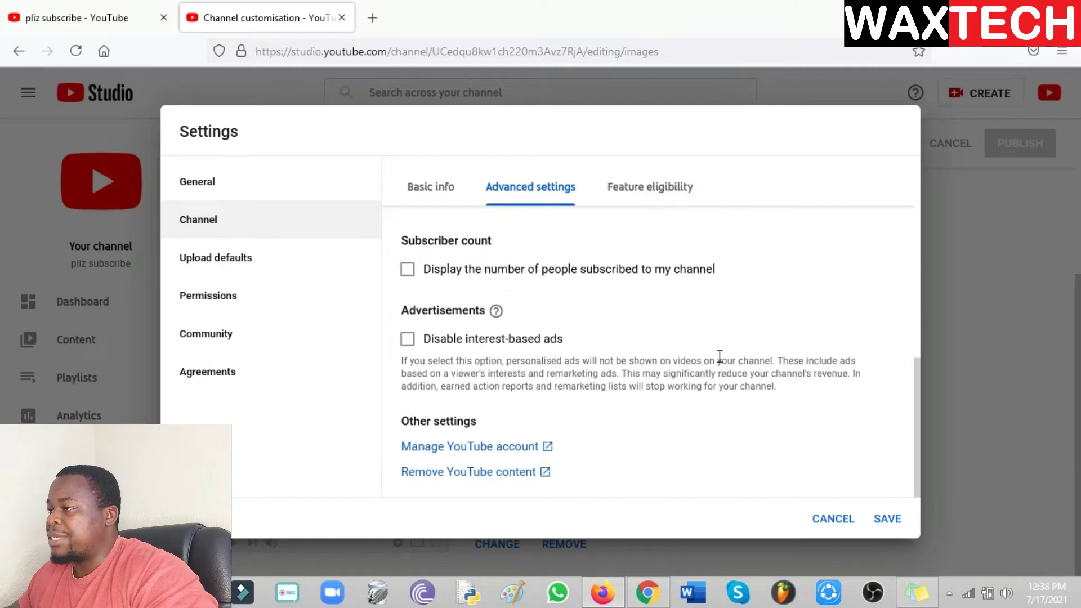
Step: Show the Feature eligibility tab and expand Intermediate features to see its phone-verification requirement
{"action": "left_click", "coordinate": [656, 187]}
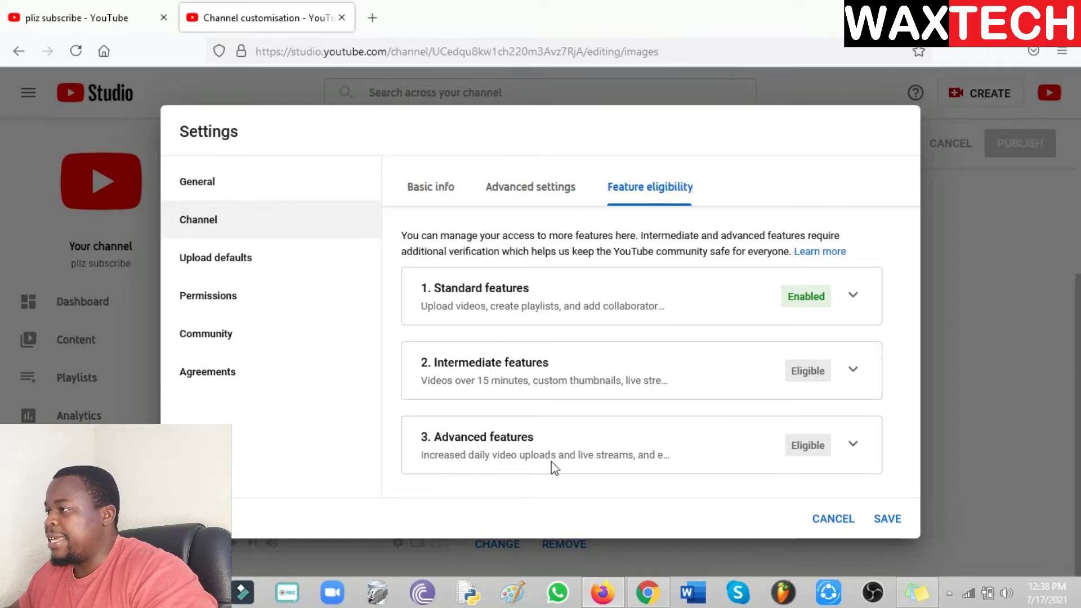
{"action": "left_click", "coordinate": [853, 376]}
{"action": "scroll", "coordinate": [842, 357], "scroll_direction": "down", "scroll_amount": 3}
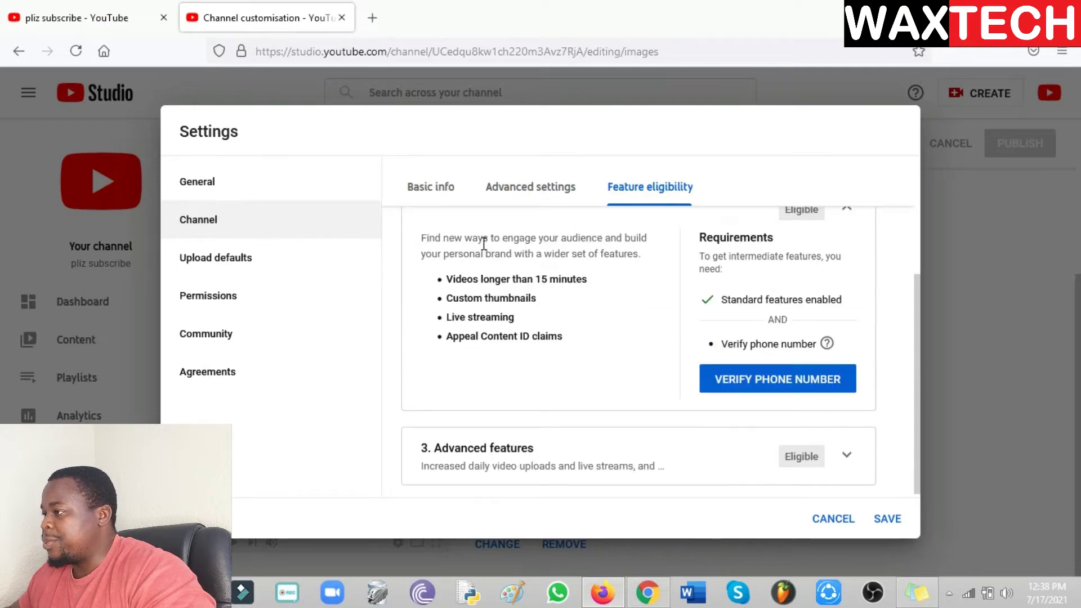
{"action": "scroll", "coordinate": [484, 244], "scroll_direction": "up", "scroll_amount": 2}
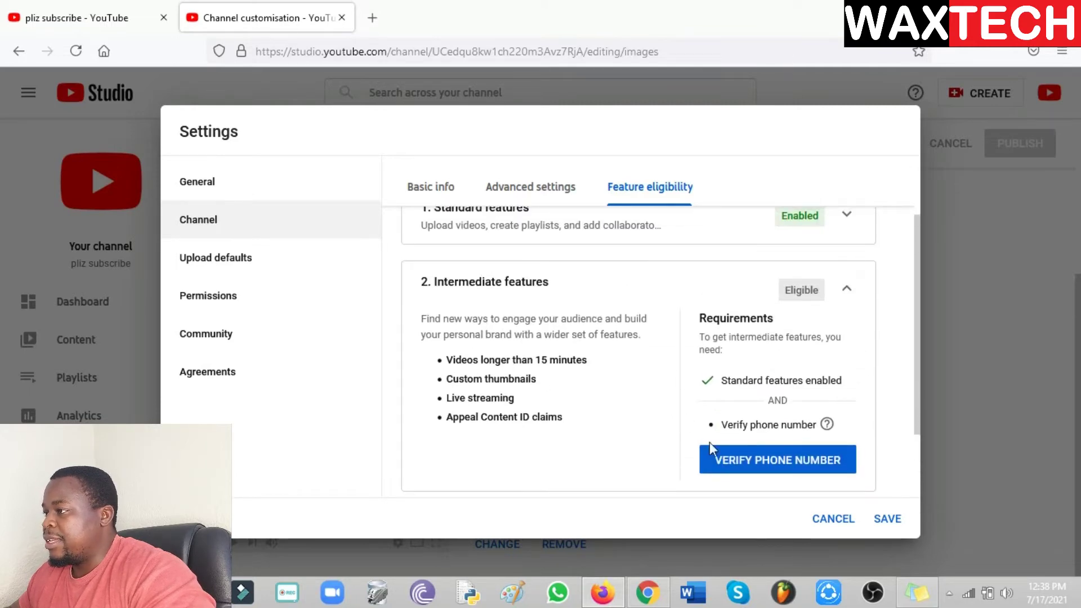
Step: Verify the channel's phone number by text message, submitting the received 6-digit code
{"action": "left_click", "coordinate": [760, 466]}
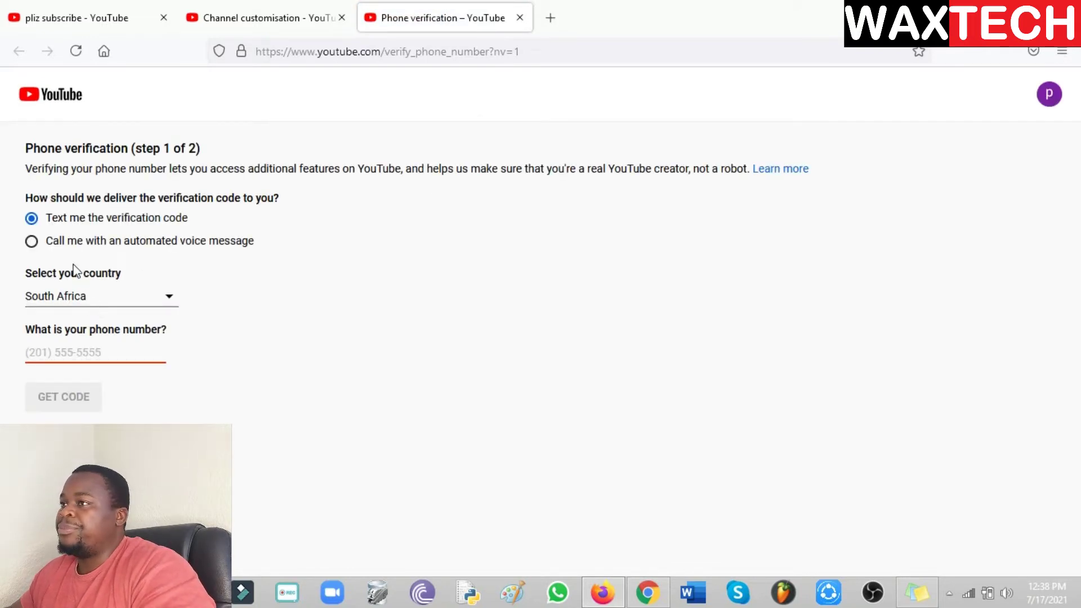
{"action": "left_click", "coordinate": [51, 350]}
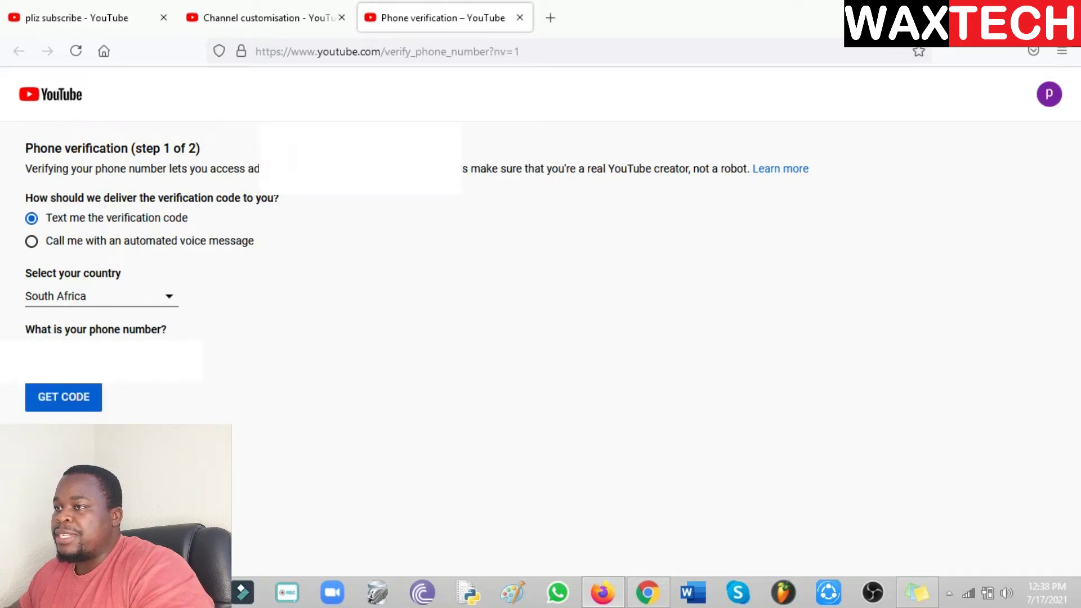
{"action": "left_click", "coordinate": [63, 397]}
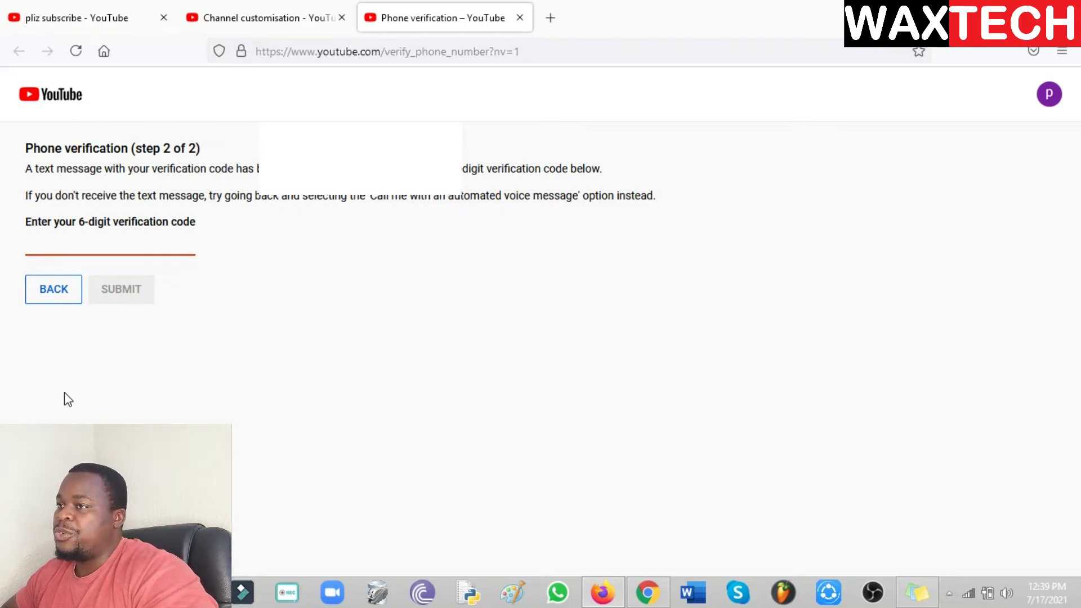
{"action": "left_click", "coordinate": [82, 247]}
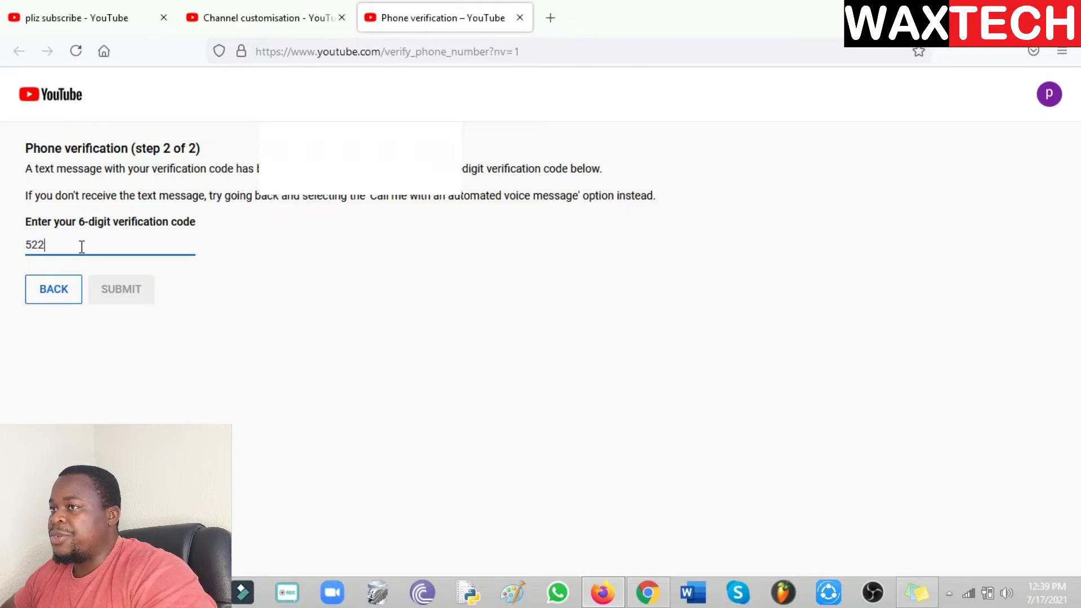
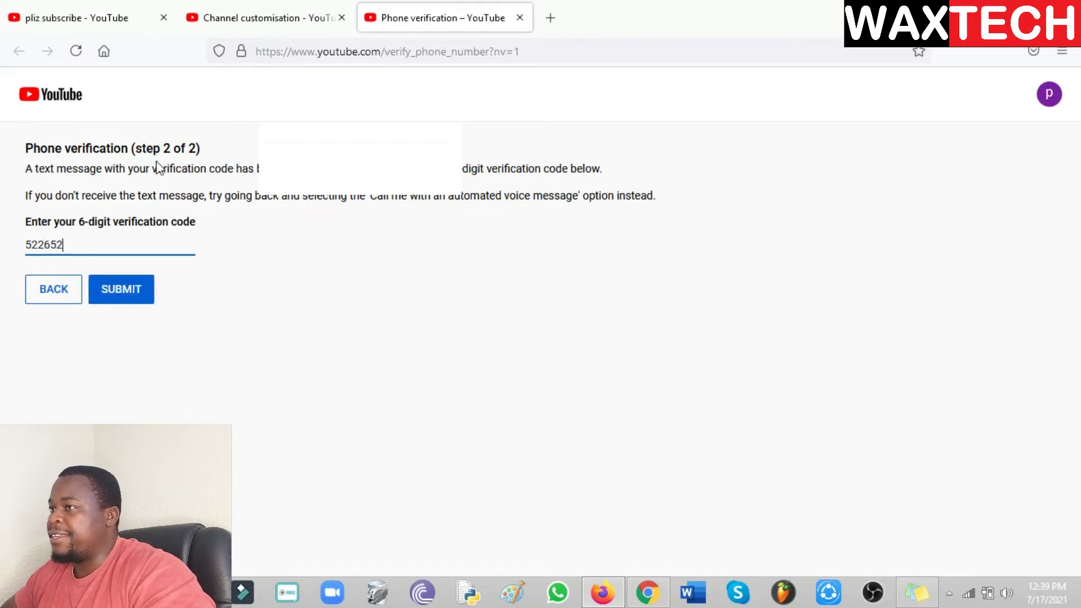
{"action": "left_click", "coordinate": [136, 290]}
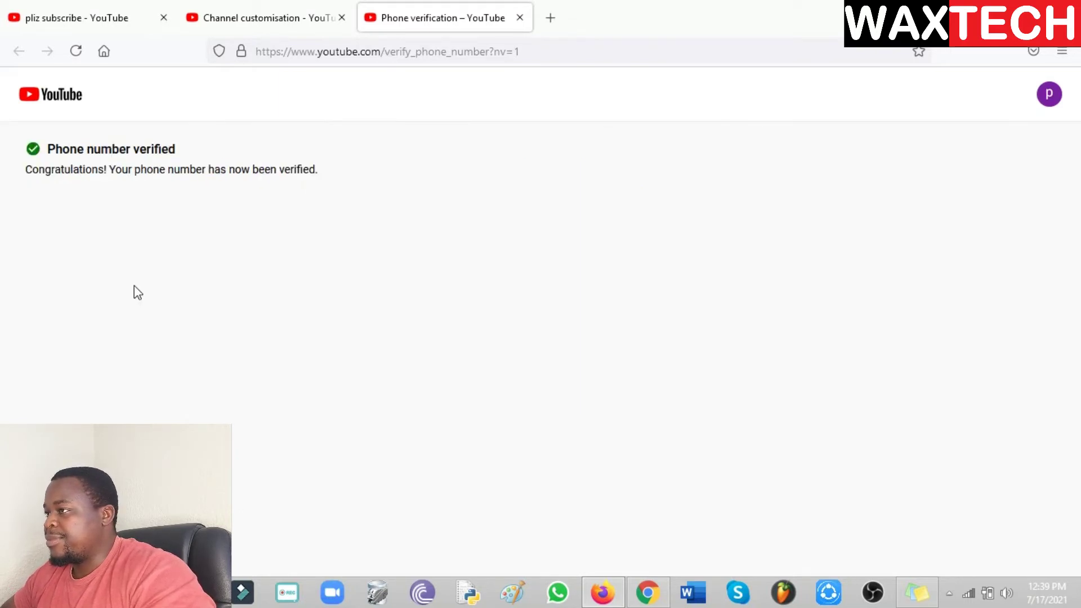
Step: Close the verification page, expand Advanced features, and review then dismiss its access options
{"action": "left_click", "coordinate": [520, 18]}
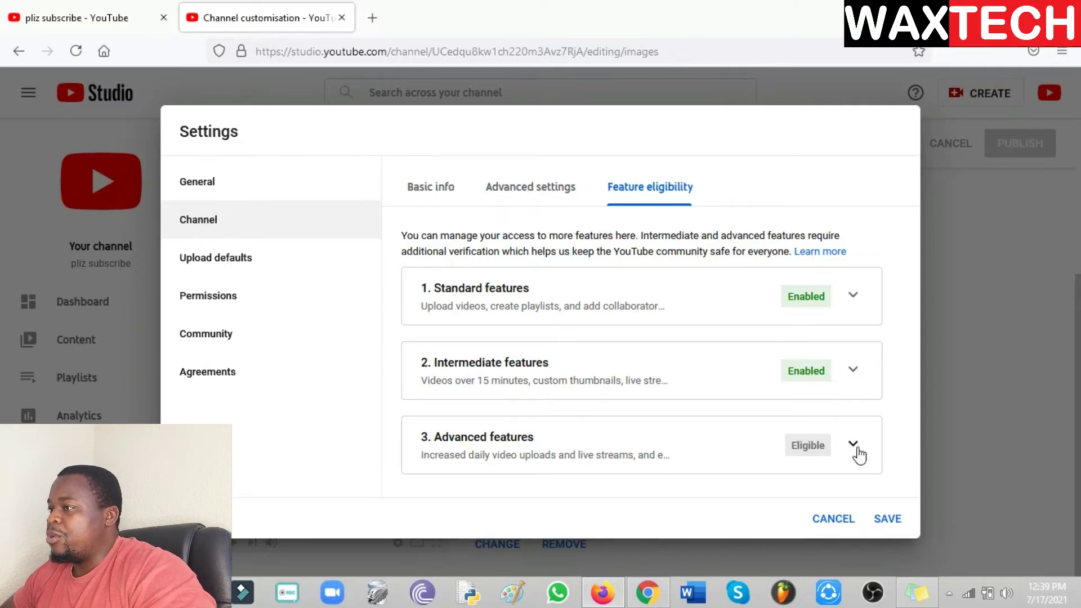
{"action": "left_click", "coordinate": [854, 445]}
{"action": "scroll", "coordinate": [716, 424], "scroll_direction": "down", "scroll_amount": 2}
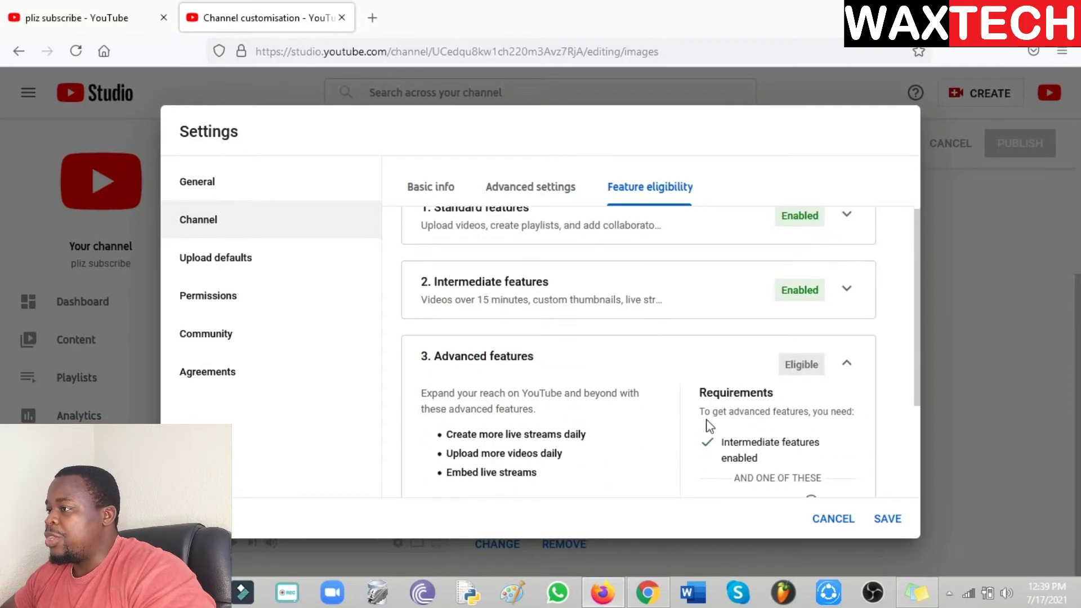
{"action": "scroll", "coordinate": [796, 434], "scroll_direction": "down", "scroll_amount": 3}
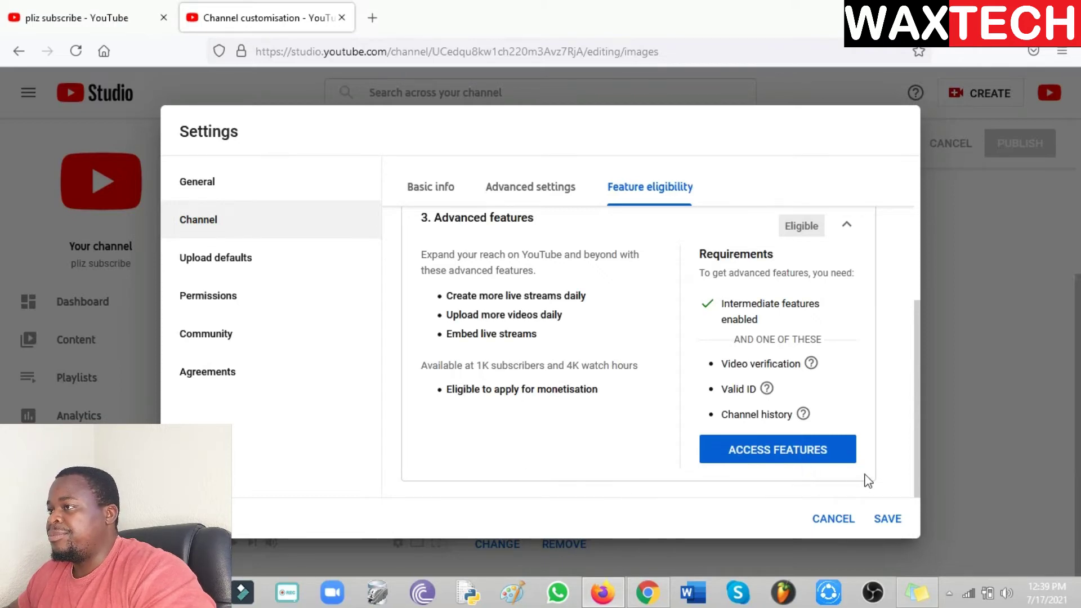
{"action": "left_click", "coordinate": [755, 458]}
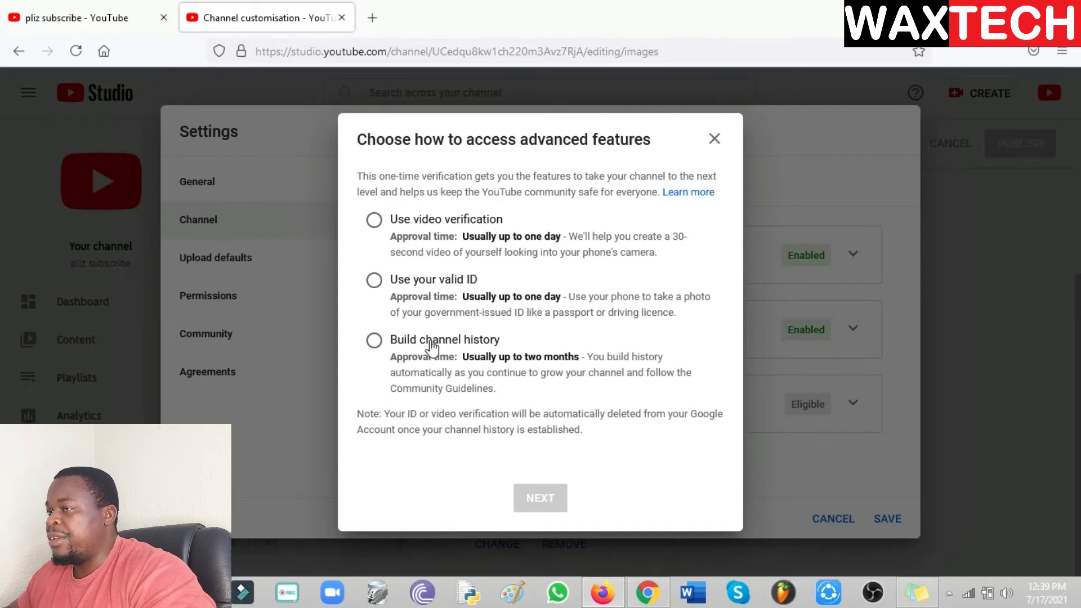
{"action": "left_click", "coordinate": [715, 148]}
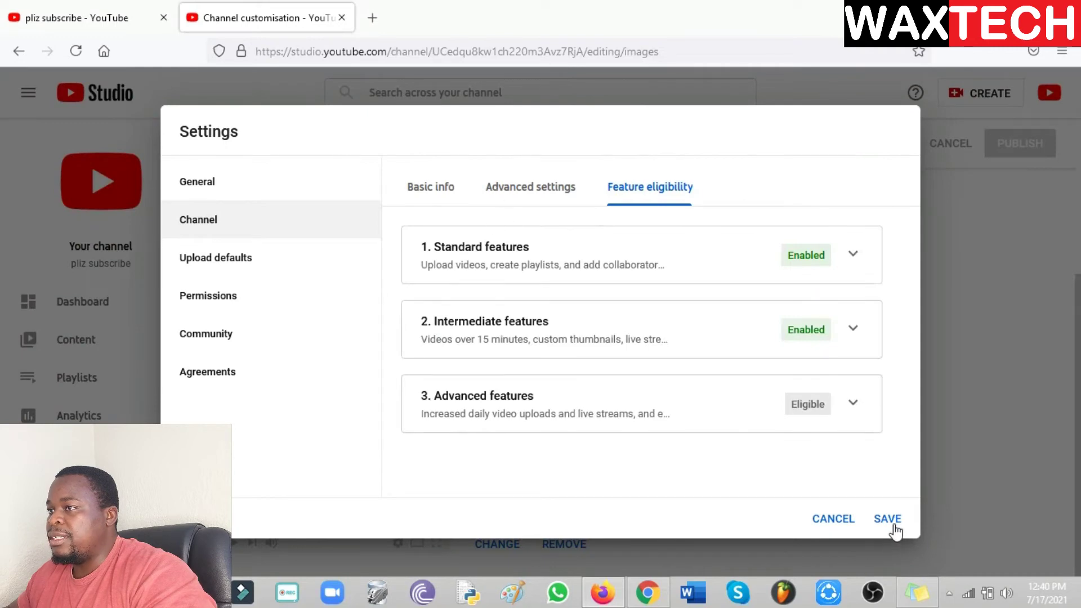
Step: In Upload defaults, leave title and description empty and set default visibility to Public
{"action": "left_click", "coordinate": [234, 262]}
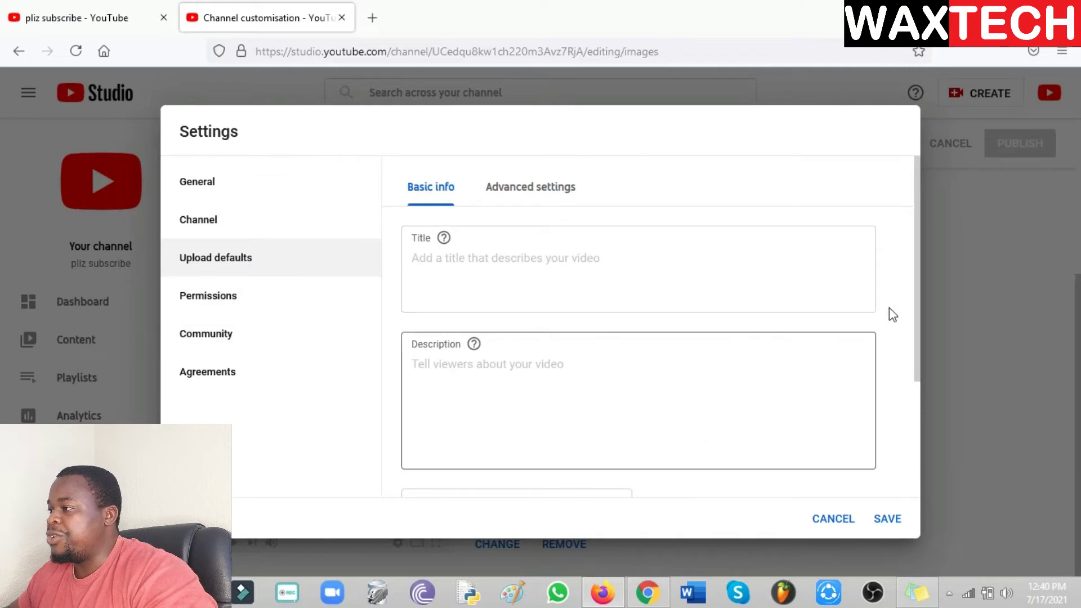
{"action": "left_click_drag", "start_coordinate": [917, 296], "coordinate": [918, 307]}
{"action": "left_click", "coordinate": [478, 267]}
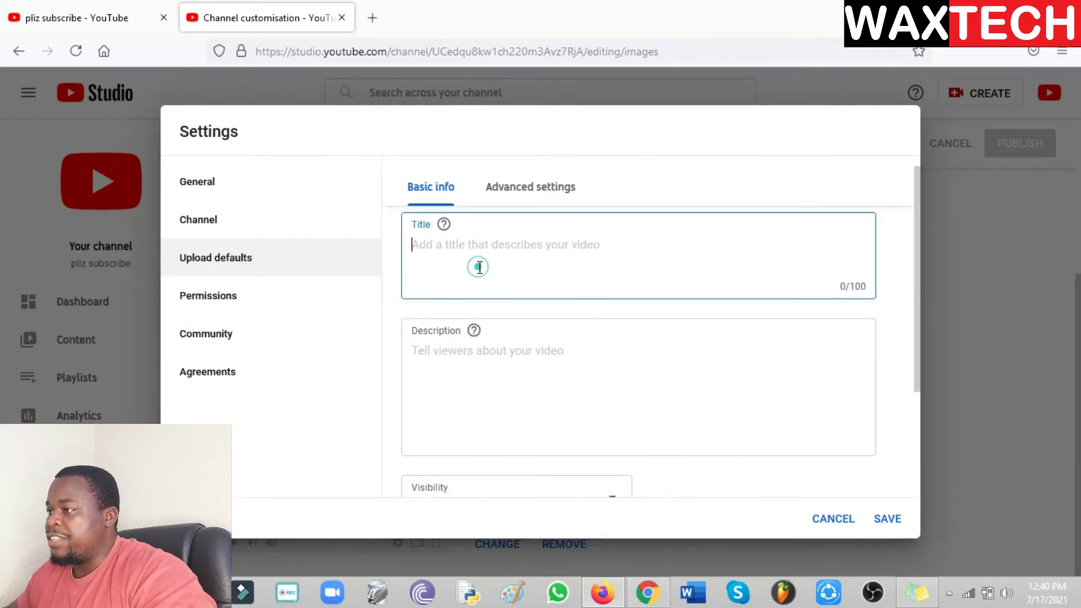
{"action": "left_click", "coordinate": [473, 359]}
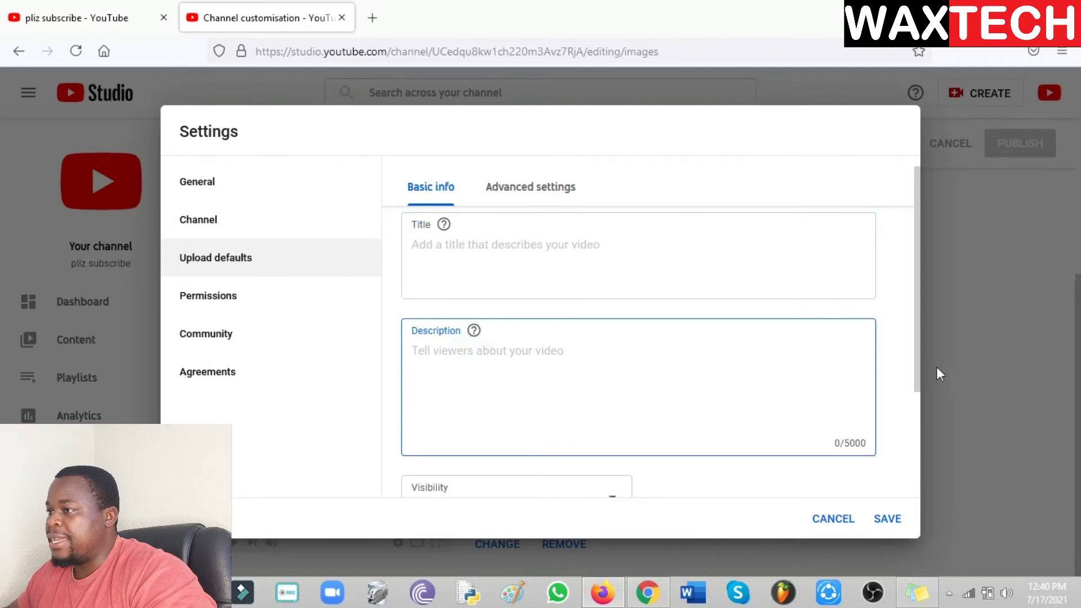
{"action": "left_click_drag", "start_coordinate": [918, 367], "coordinate": [895, 495]}
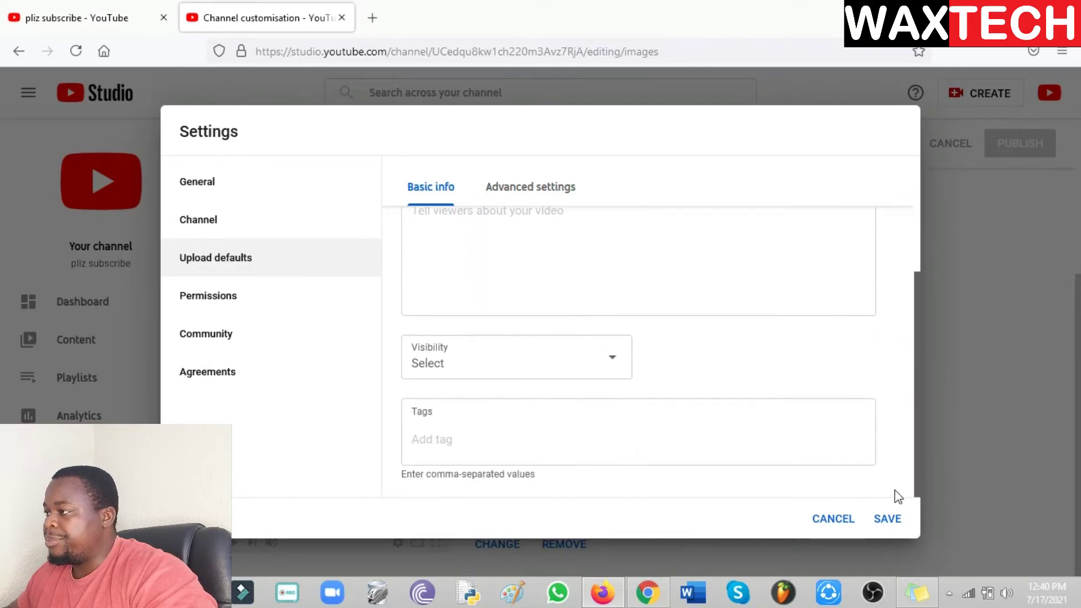
{"action": "left_click", "coordinate": [614, 367]}
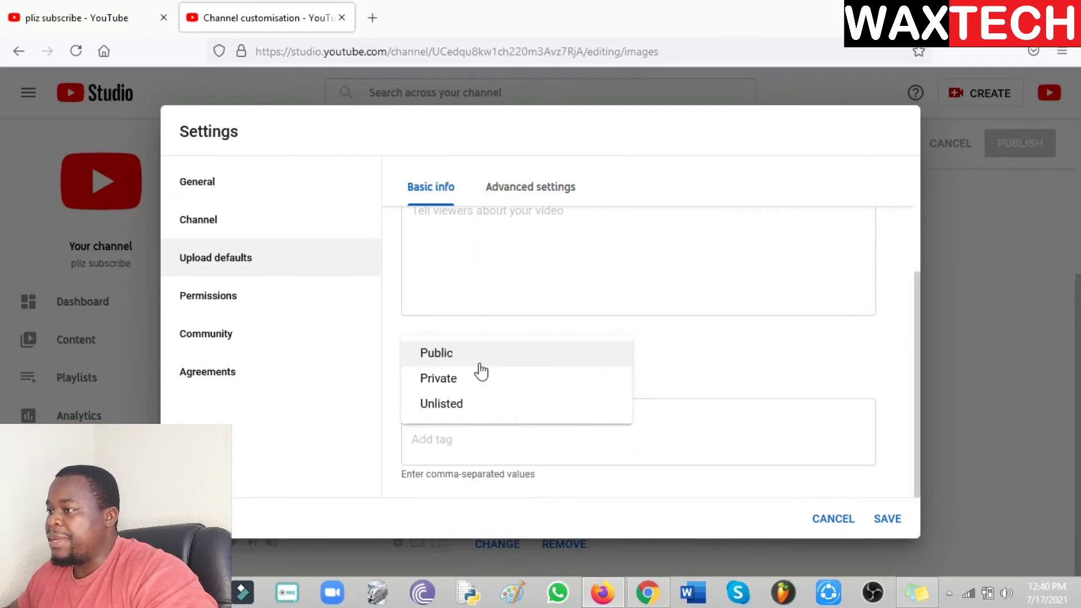
{"action": "left_click", "coordinate": [440, 354]}
{"action": "scroll", "coordinate": [632, 356], "scroll_direction": "down", "scroll_amount": 1}
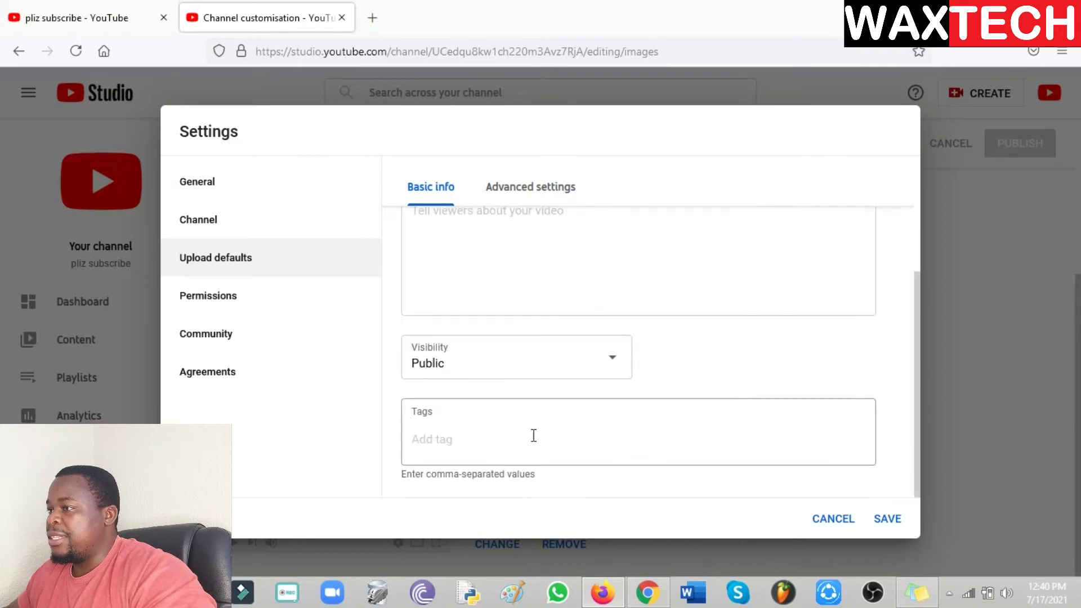
{"action": "left_click", "coordinate": [454, 441]}
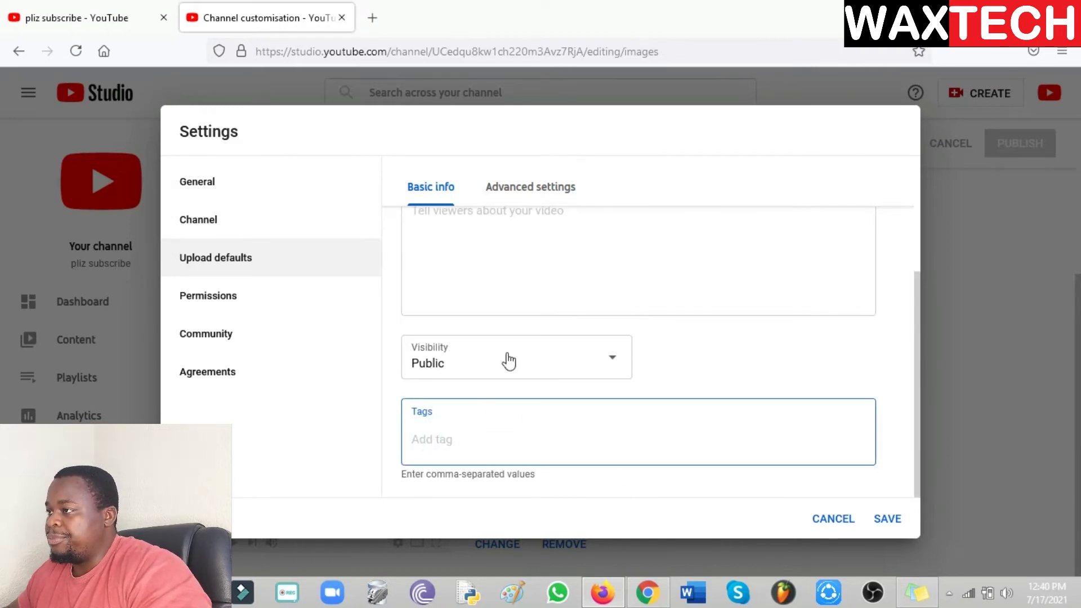
{"action": "scroll", "coordinate": [625, 313], "scroll_direction": "up", "scroll_amount": 3}
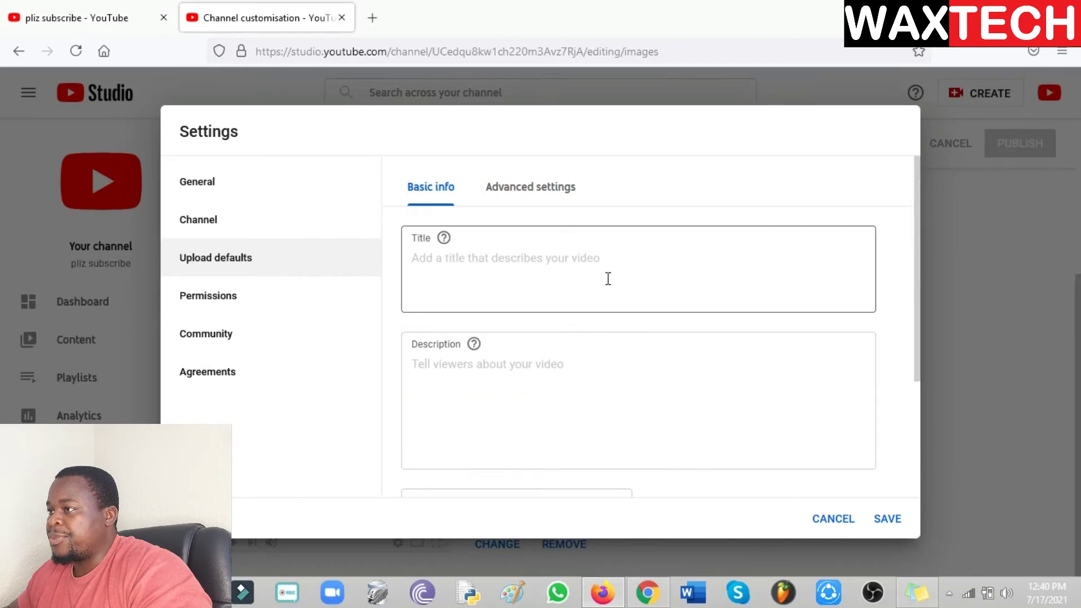
Step: Untick Allow automatic chapters in the Advanced settings upload defaults
{"action": "left_click", "coordinate": [534, 189]}
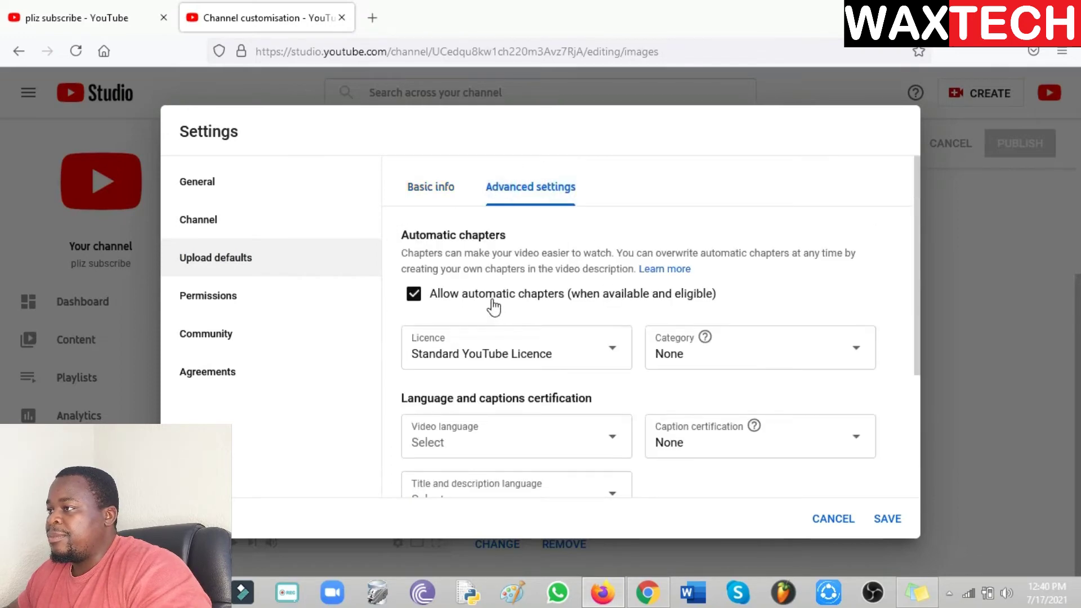
{"action": "scroll", "coordinate": [806, 306], "scroll_direction": "down", "scroll_amount": 2}
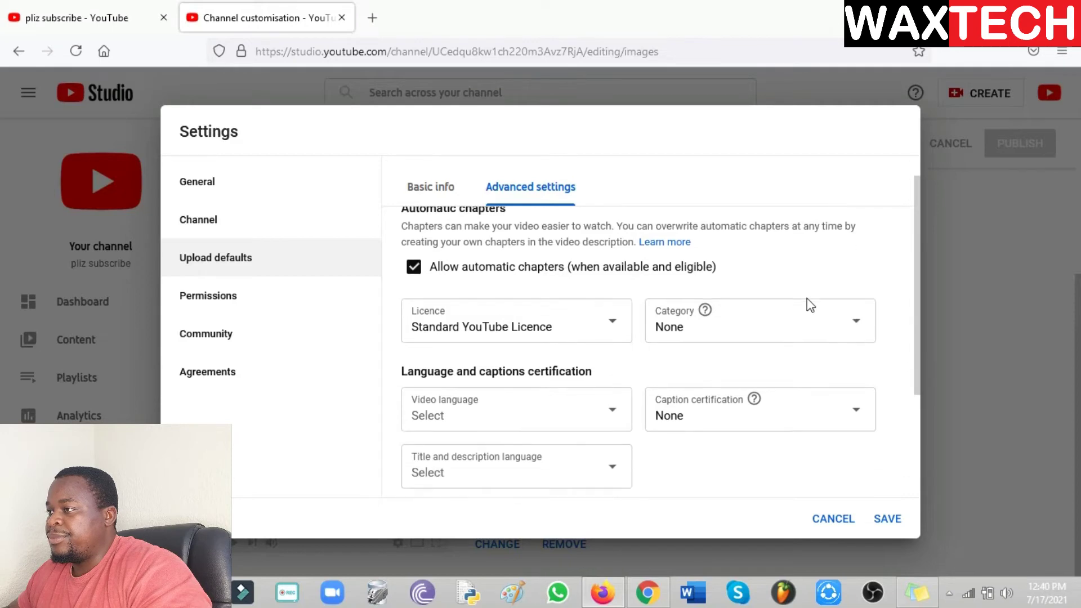
{"action": "scroll", "coordinate": [786, 305], "scroll_direction": "up", "scroll_amount": 2}
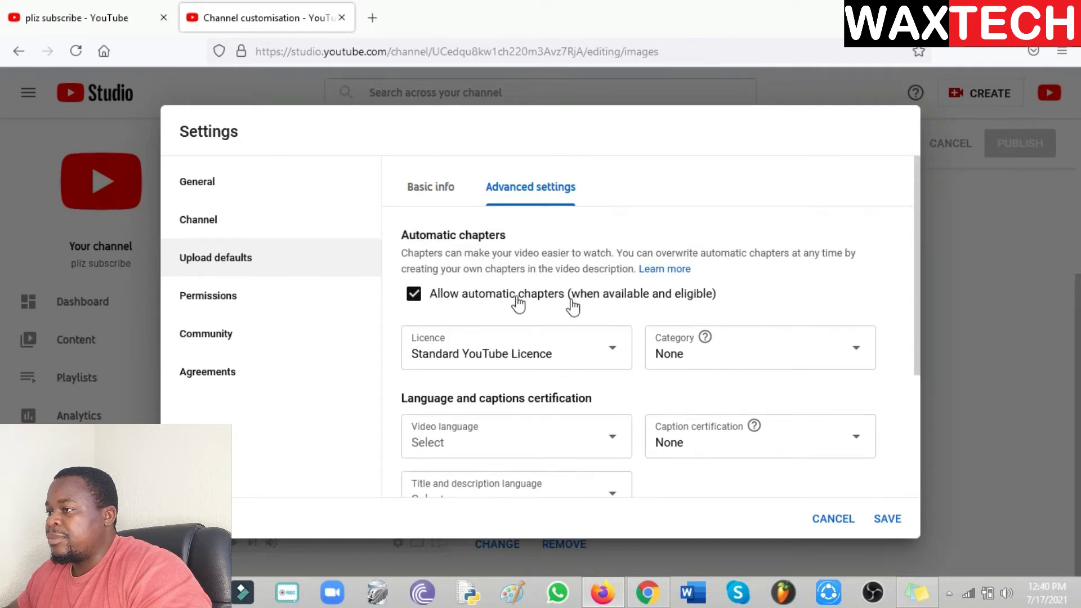
{"action": "left_click", "coordinate": [414, 297]}
Step: Set comment visibility to hold potentially inappropriate comments for review
{"action": "scroll", "coordinate": [701, 315], "scroll_direction": "down", "scroll_amount": 2}
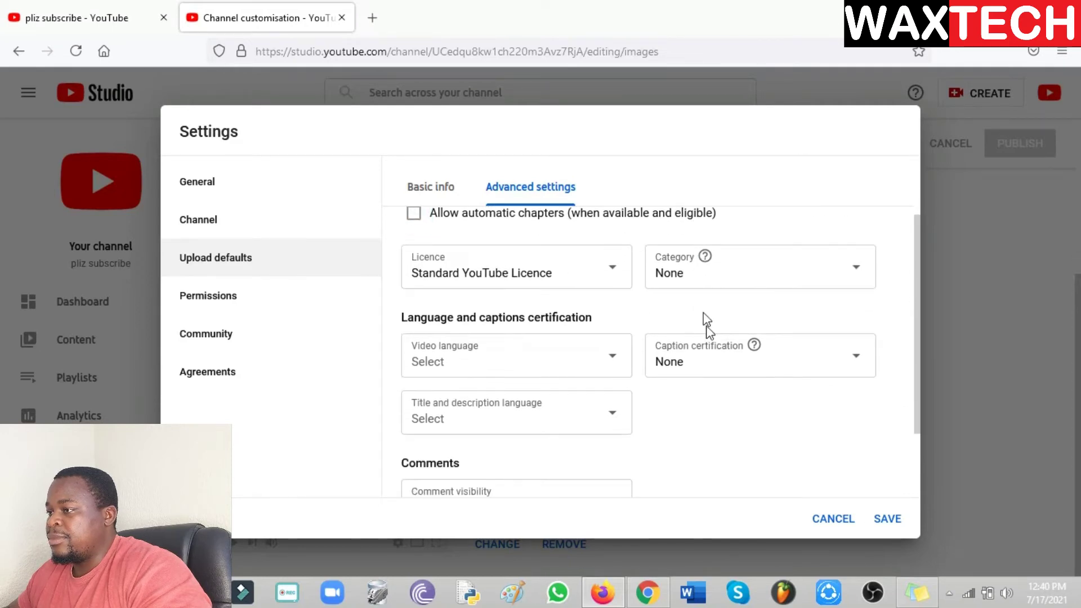
{"action": "scroll", "coordinate": [613, 338], "scroll_direction": "down", "scroll_amount": 2}
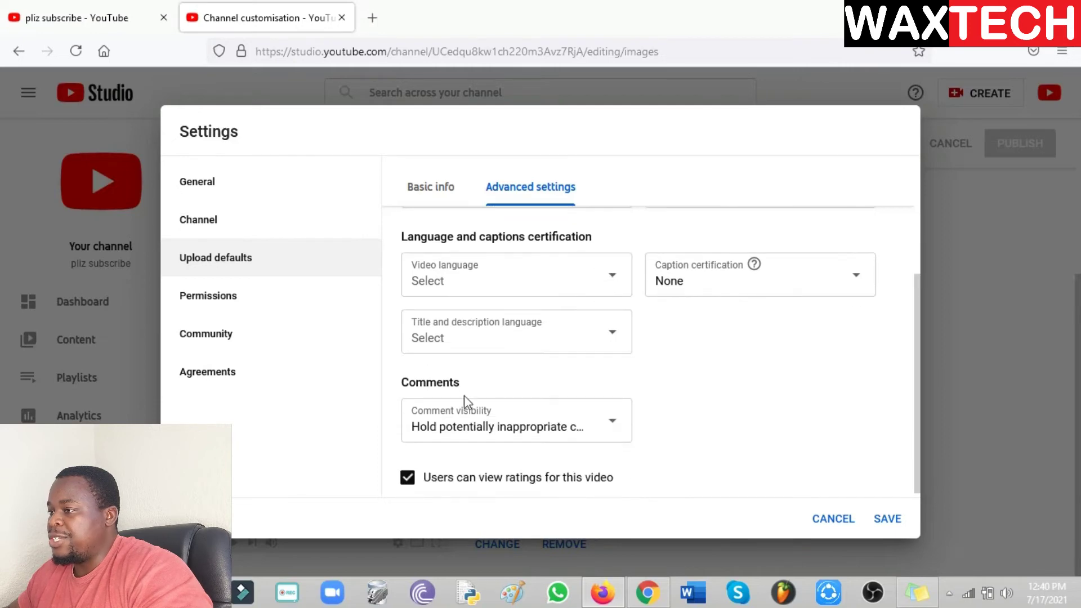
{"action": "left_click", "coordinate": [614, 422]}
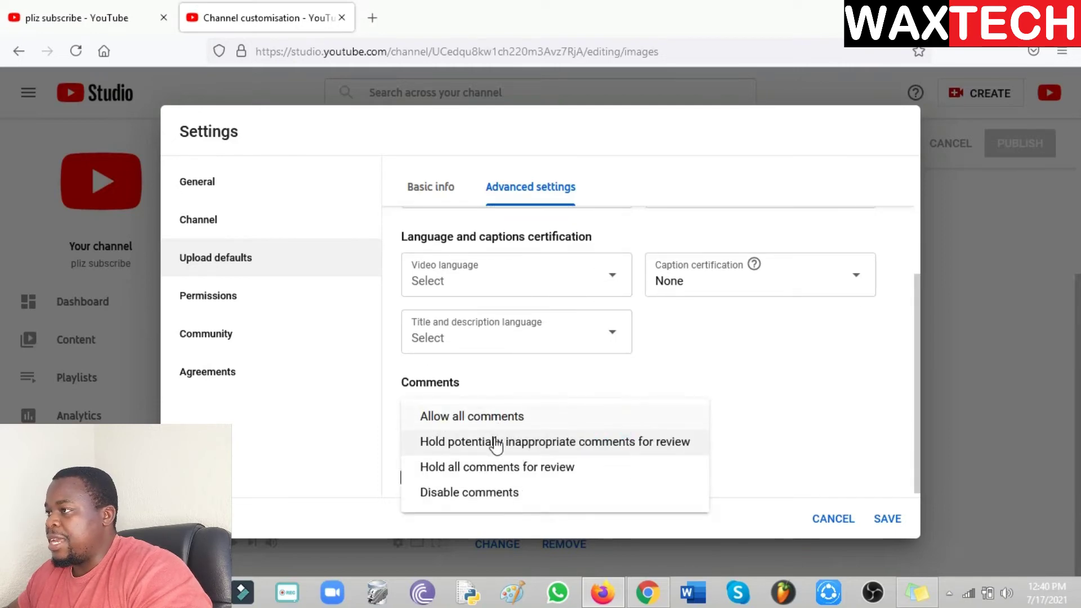
{"action": "left_click", "coordinate": [509, 443]}
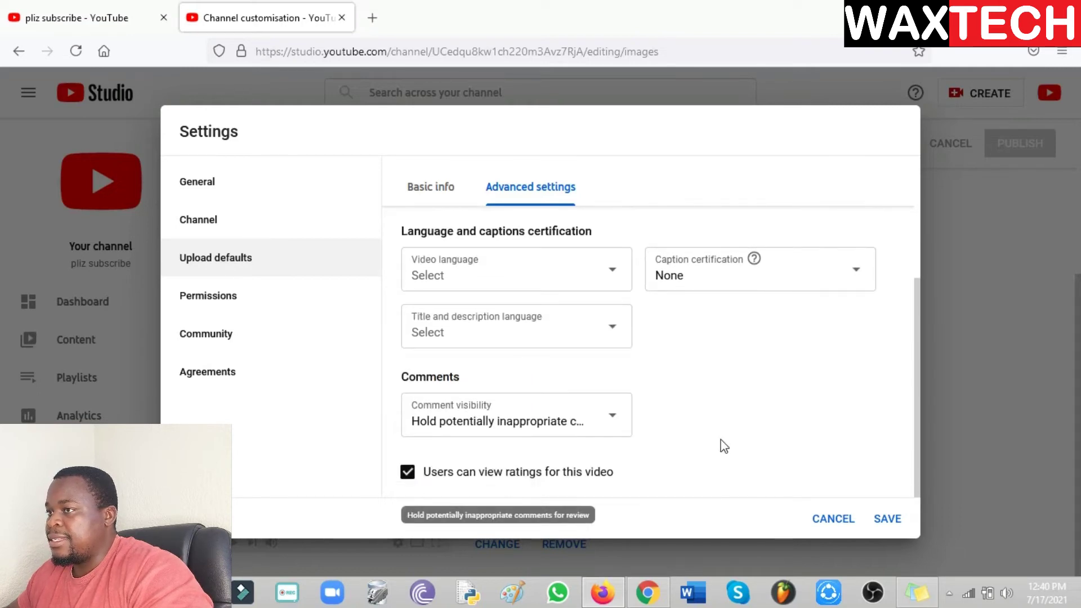
{"action": "scroll", "coordinate": [710, 331], "scroll_direction": "up", "scroll_amount": 2}
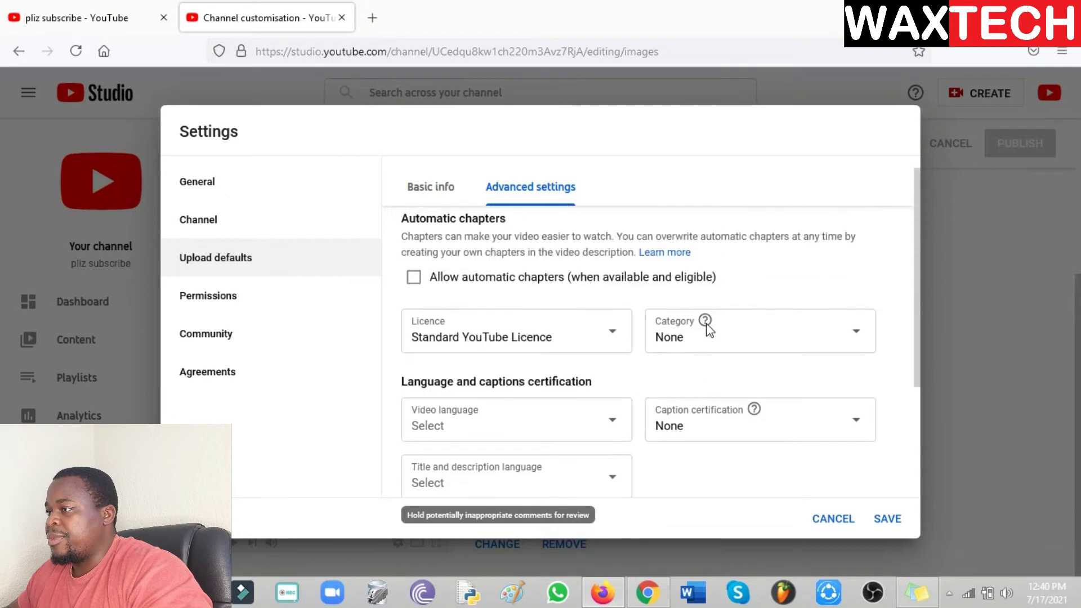
{"action": "scroll", "coordinate": [699, 327], "scroll_direction": "down", "scroll_amount": 1}
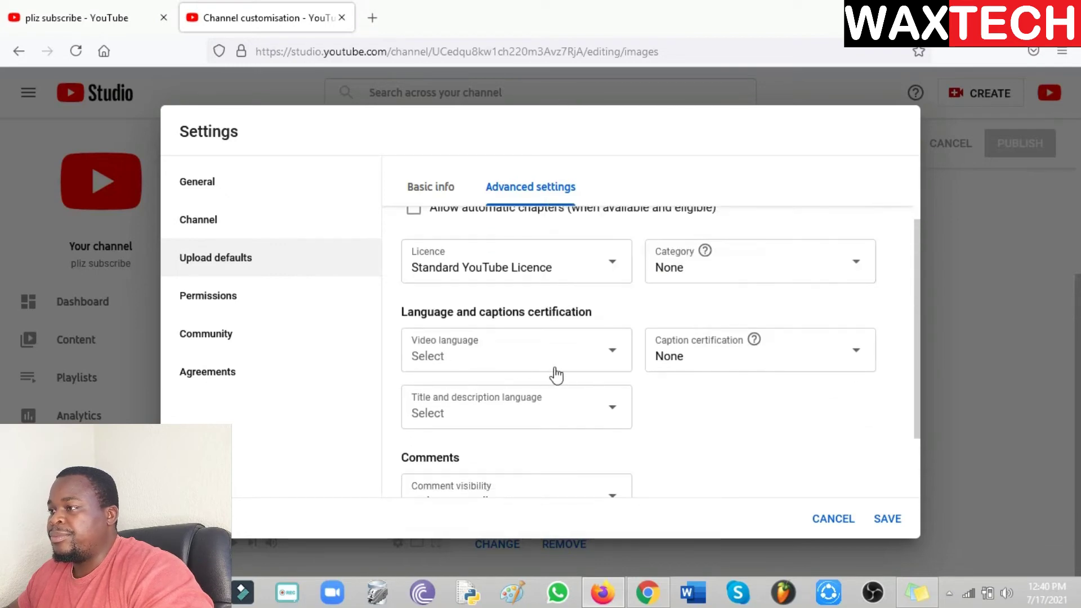
Step: Look over the Permissions and Community settings, then save and close Settings
{"action": "left_click", "coordinate": [236, 298]}
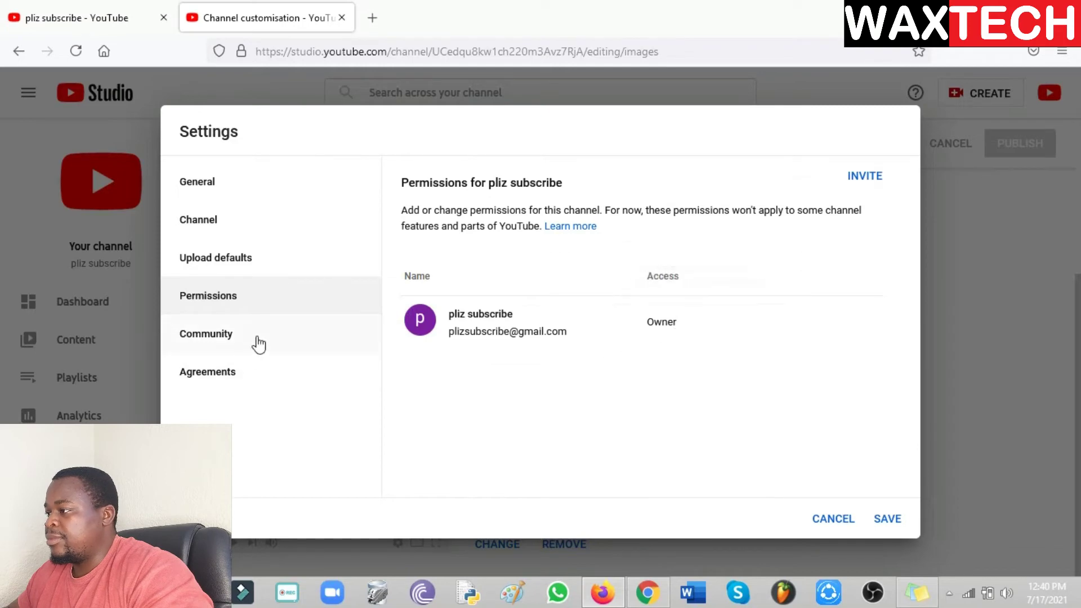
{"action": "left_click", "coordinate": [224, 339]}
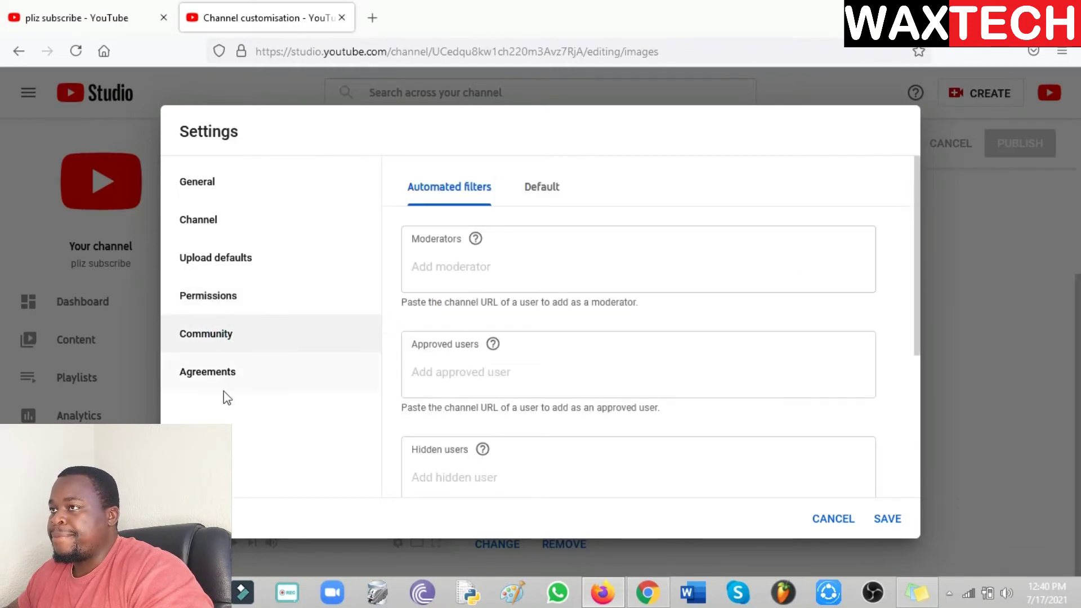
{"action": "left_click", "coordinate": [888, 519]}
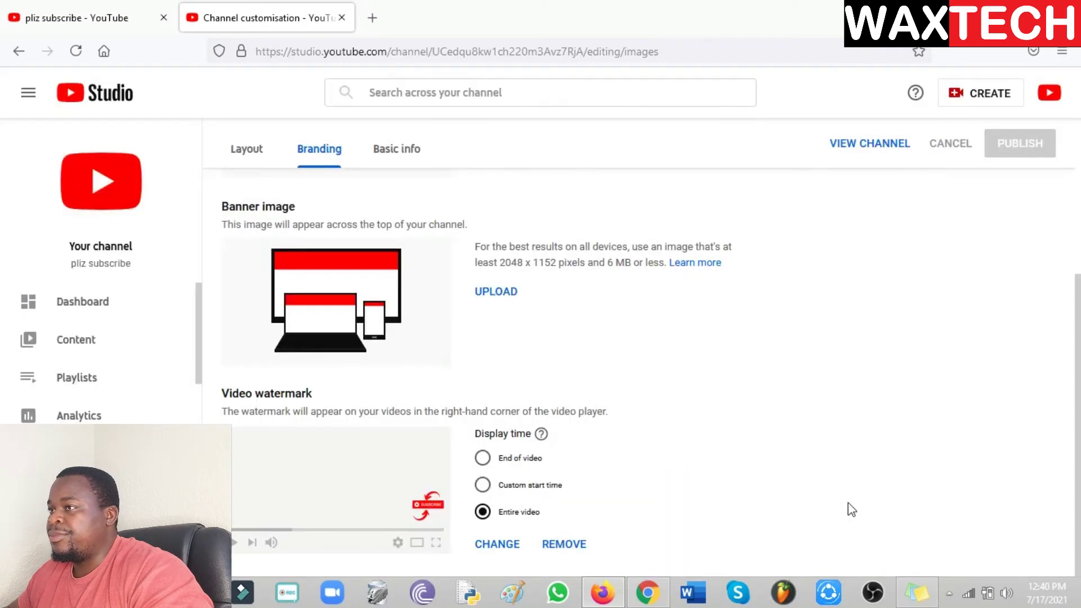
{"action": "scroll", "coordinate": [886, 436], "scroll_direction": "up", "scroll_amount": 4}
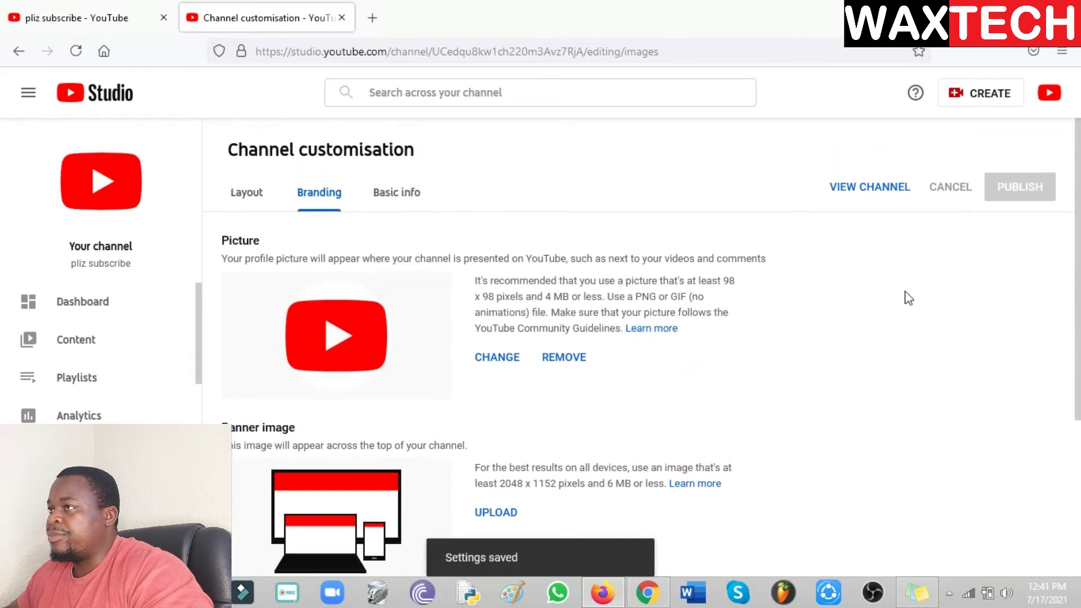
{"action": "scroll", "coordinate": [89, 417], "scroll_direction": "down", "scroll_amount": 3}
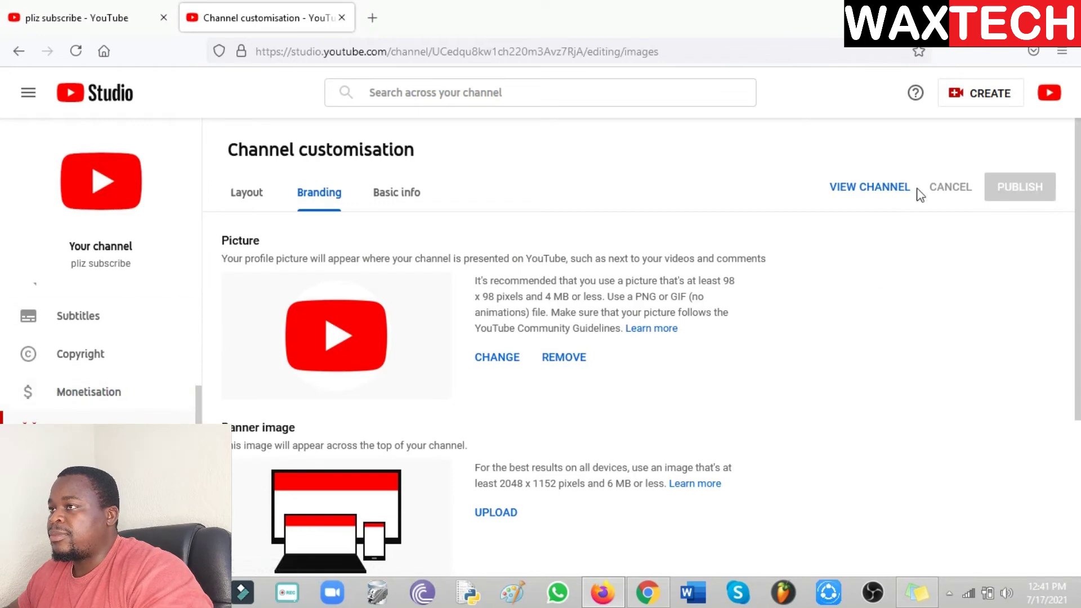
Step: Open the public channel page, reveal the About tab's business e-mail, then view the empty Videos tab
{"action": "left_click", "coordinate": [862, 191]}
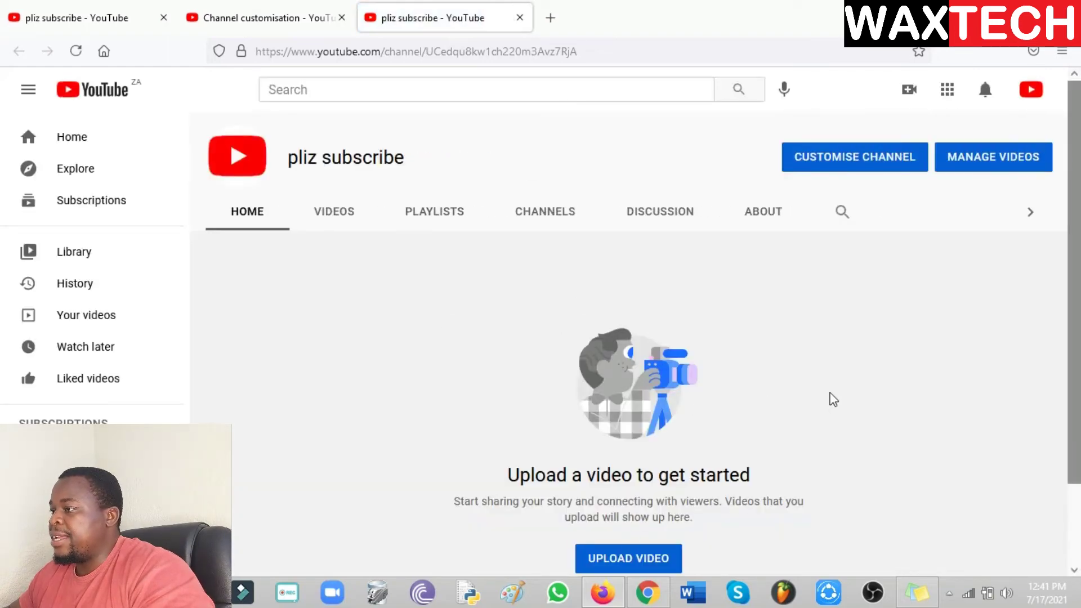
{"action": "scroll", "coordinate": [833, 400], "scroll_direction": "down", "scroll_amount": 2}
{"action": "scroll", "coordinate": [668, 394], "scroll_direction": "up", "scroll_amount": 3}
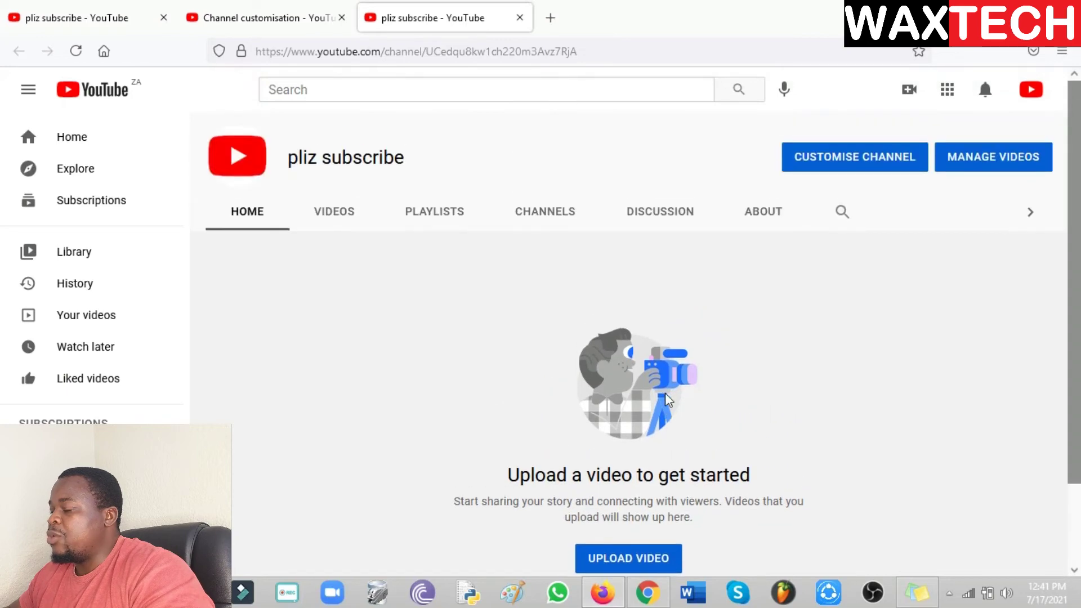
{"action": "left_click", "coordinate": [763, 217]}
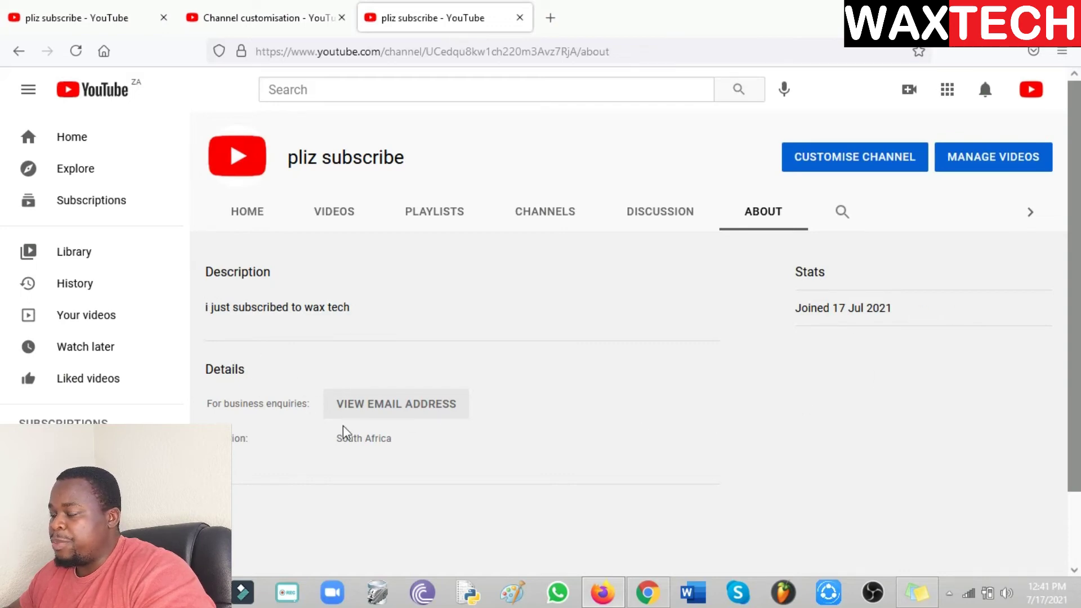
{"action": "left_click", "coordinate": [395, 410]}
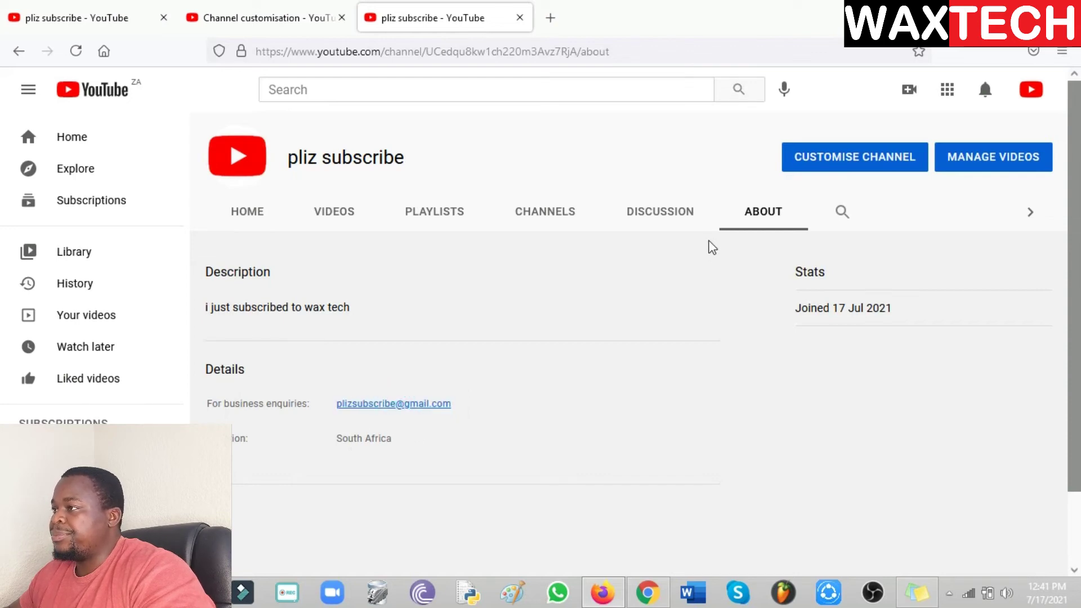
{"action": "left_click", "coordinate": [334, 219]}
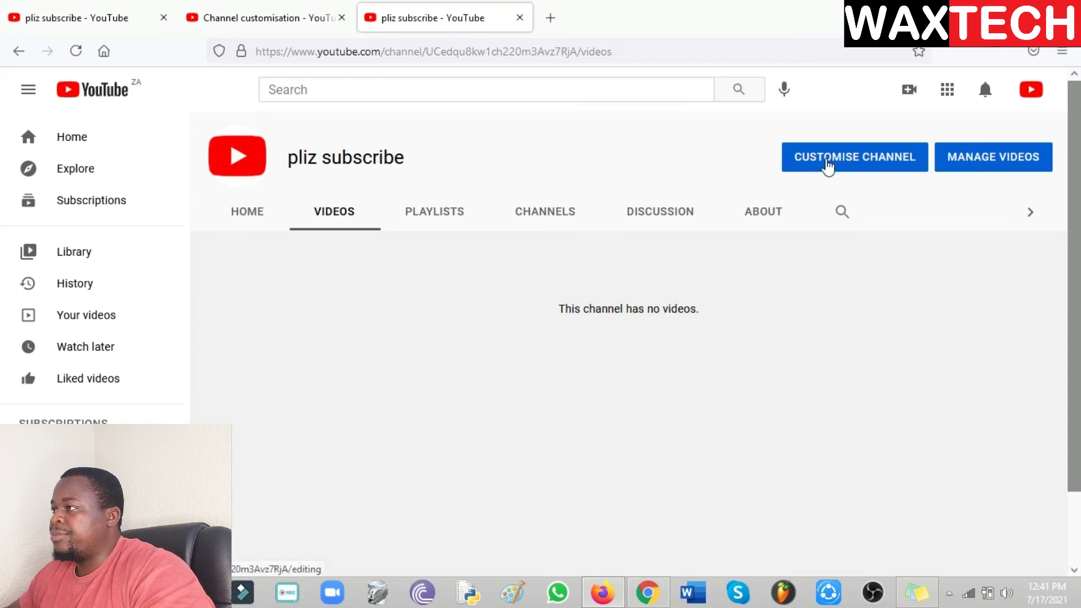
Step: Start an Upload video, cancel the file picker without choosing a file, and close the upload window
{"action": "left_click", "coordinate": [909, 95]}
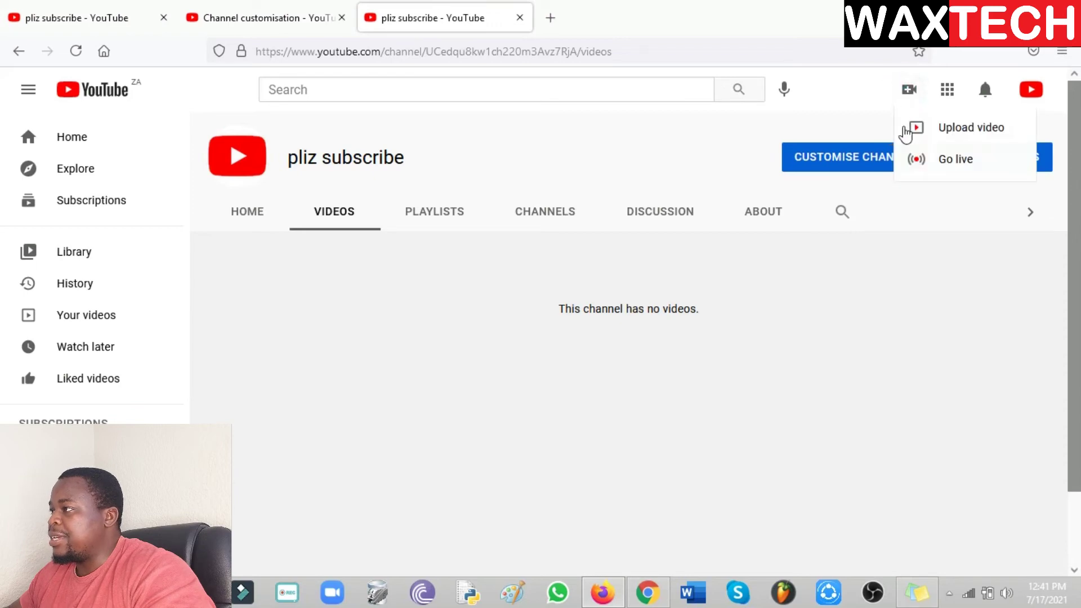
{"action": "left_click", "coordinate": [976, 131]}
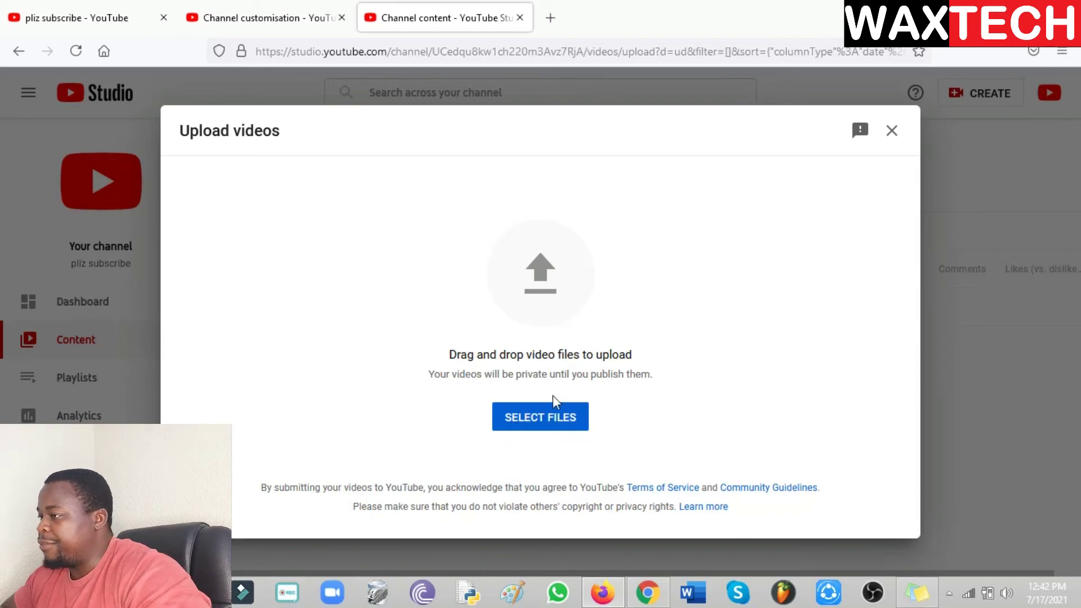
{"action": "left_click", "coordinate": [542, 420]}
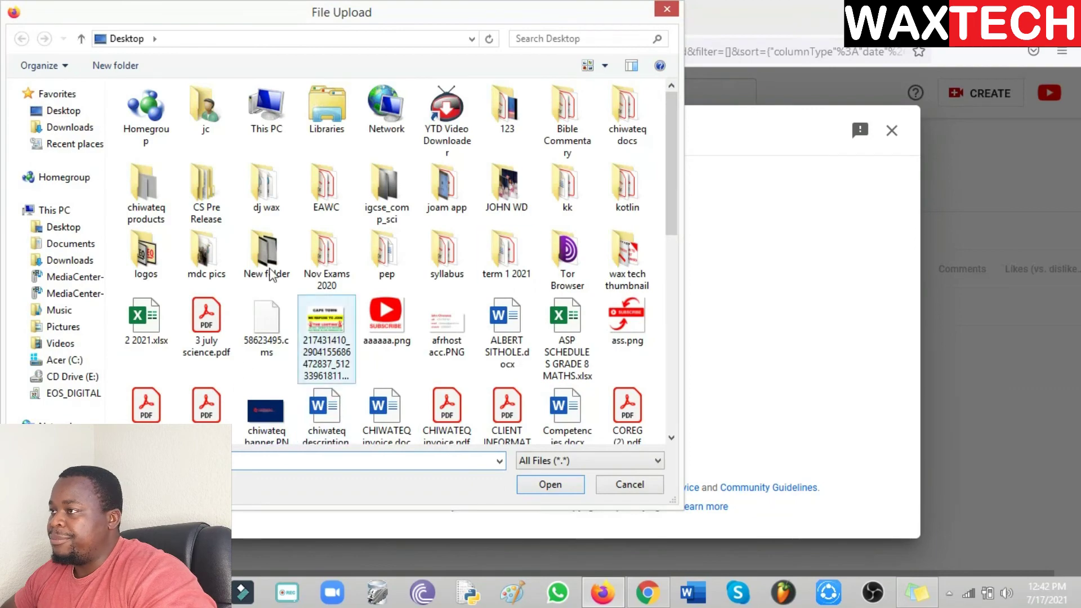
{"action": "left_click", "coordinate": [675, 7]}
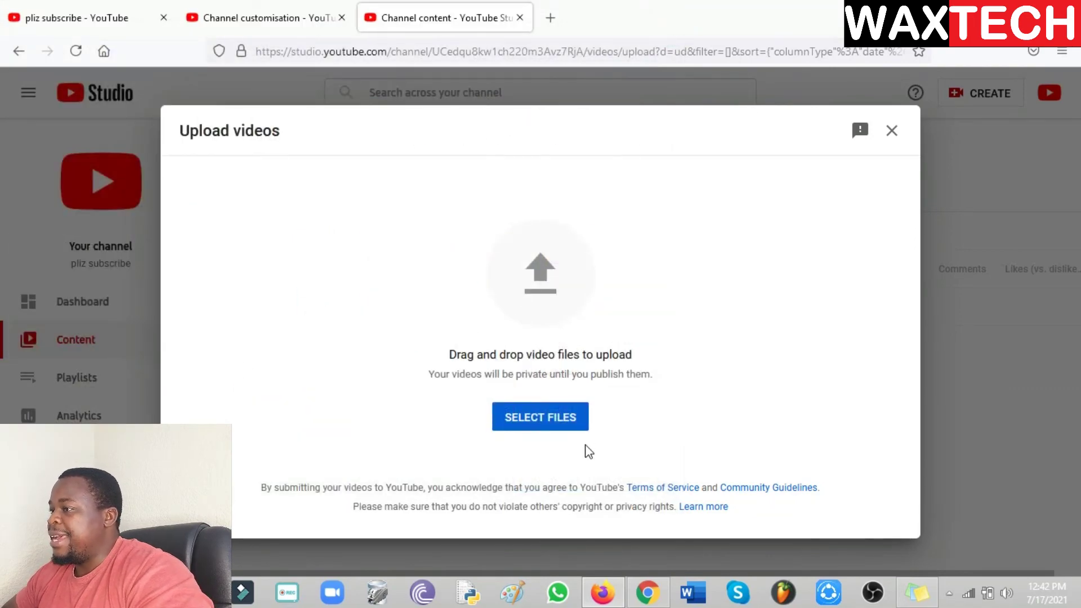
{"action": "left_click", "coordinate": [892, 130]}
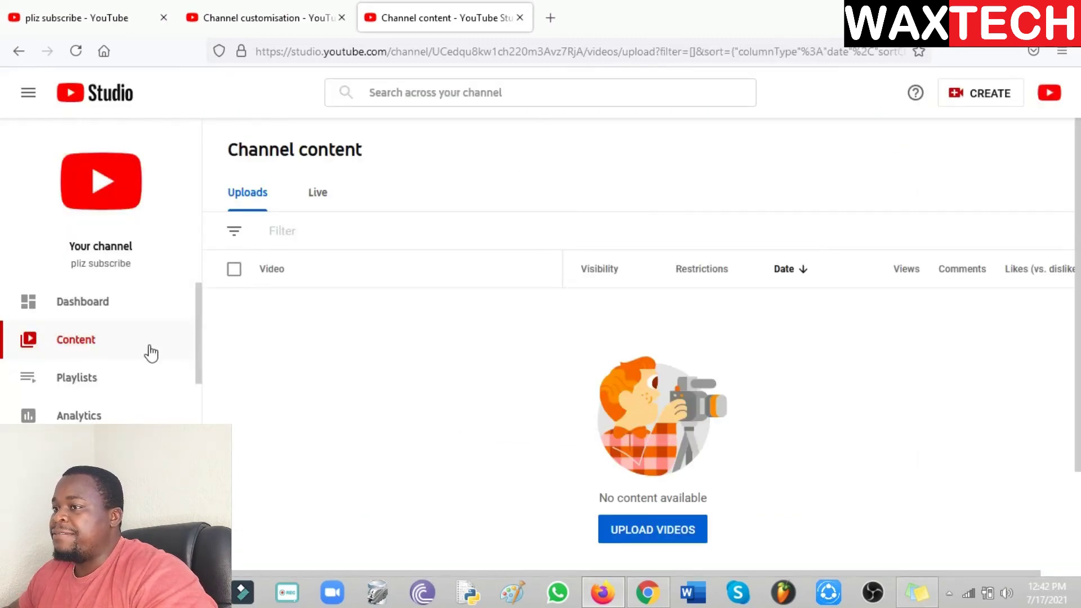
Step: In Channel analytics, view the Watch time and Subscribers charts, then the Reach and Engagement tabs
{"action": "left_click", "coordinate": [80, 416]}
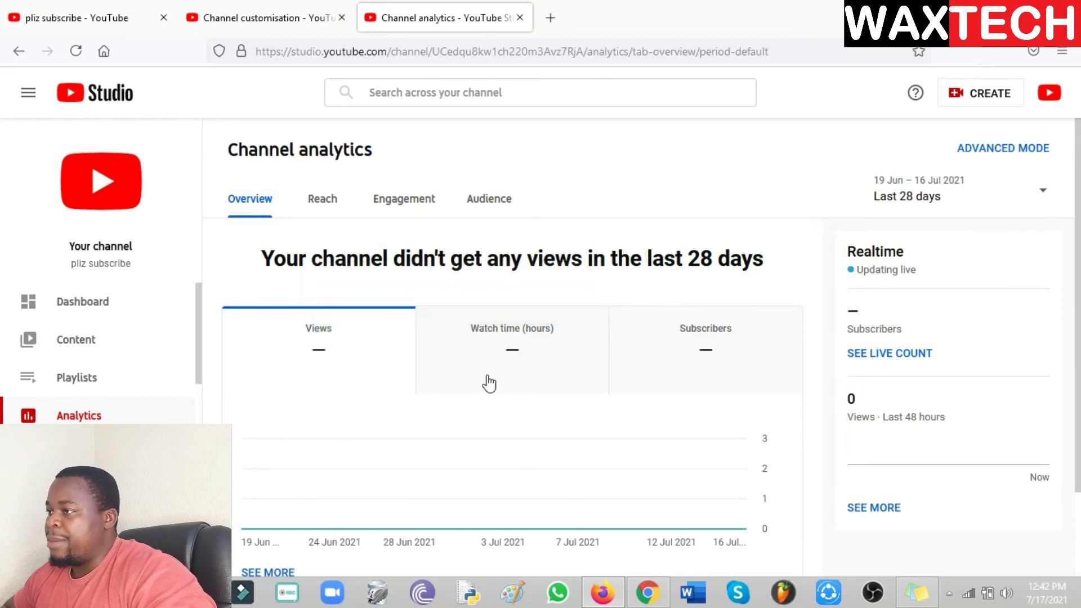
{"action": "left_click", "coordinate": [534, 348]}
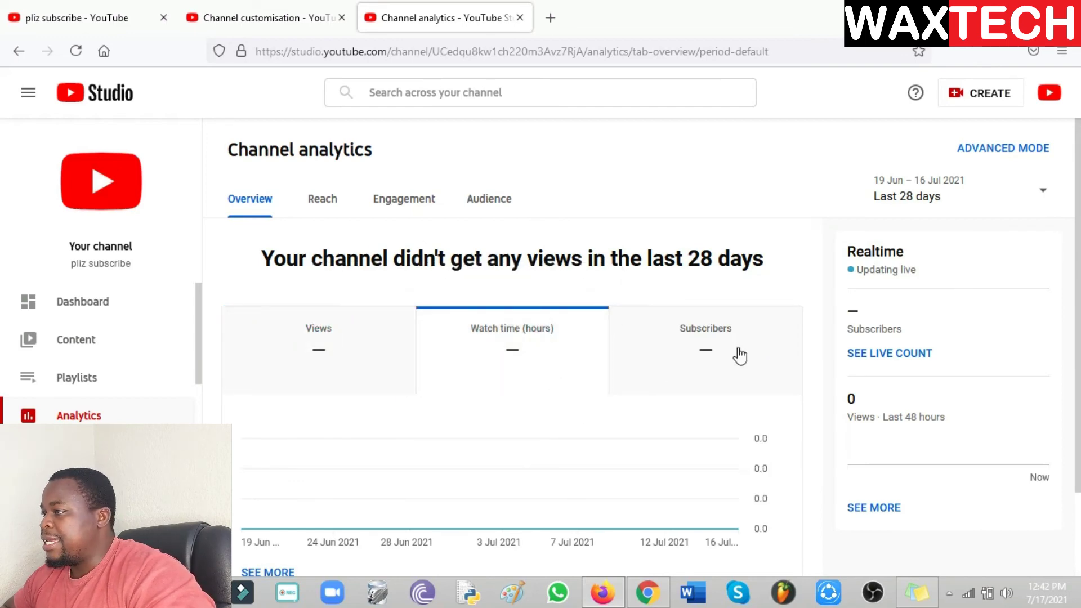
{"action": "left_click", "coordinate": [759, 350]}
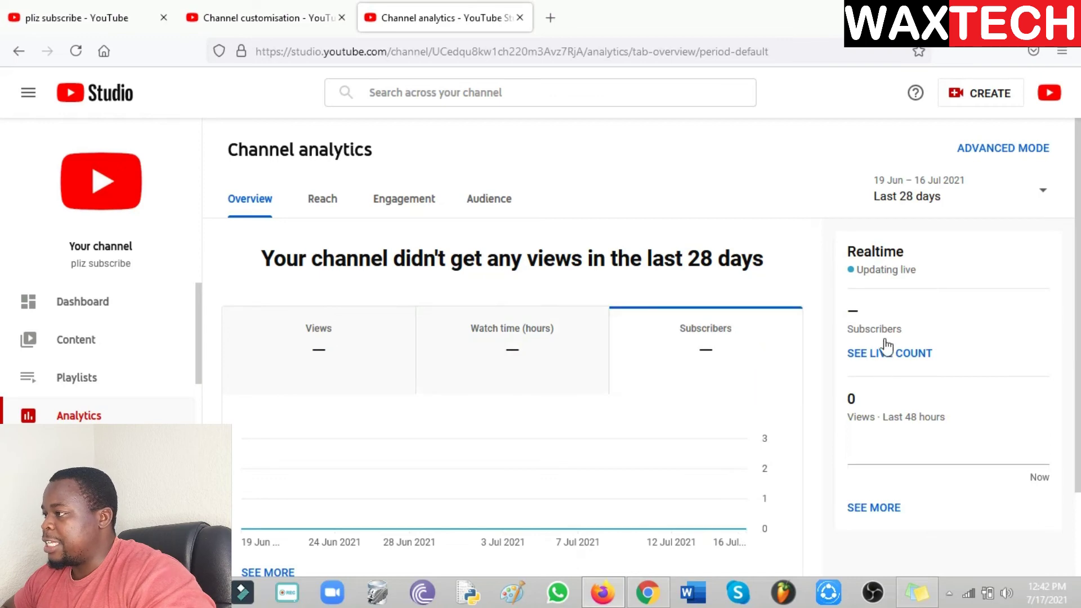
{"action": "left_click", "coordinate": [324, 202]}
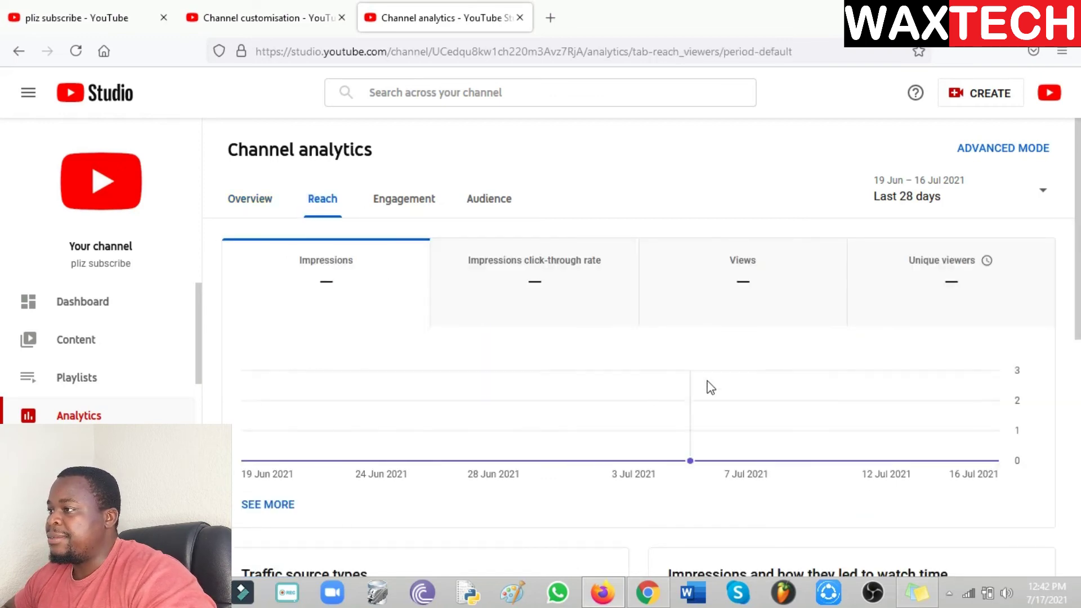
{"action": "scroll", "coordinate": [708, 386], "scroll_direction": "down", "scroll_amount": 8}
{"action": "scroll", "coordinate": [706, 381], "scroll_direction": "up", "scroll_amount": 8}
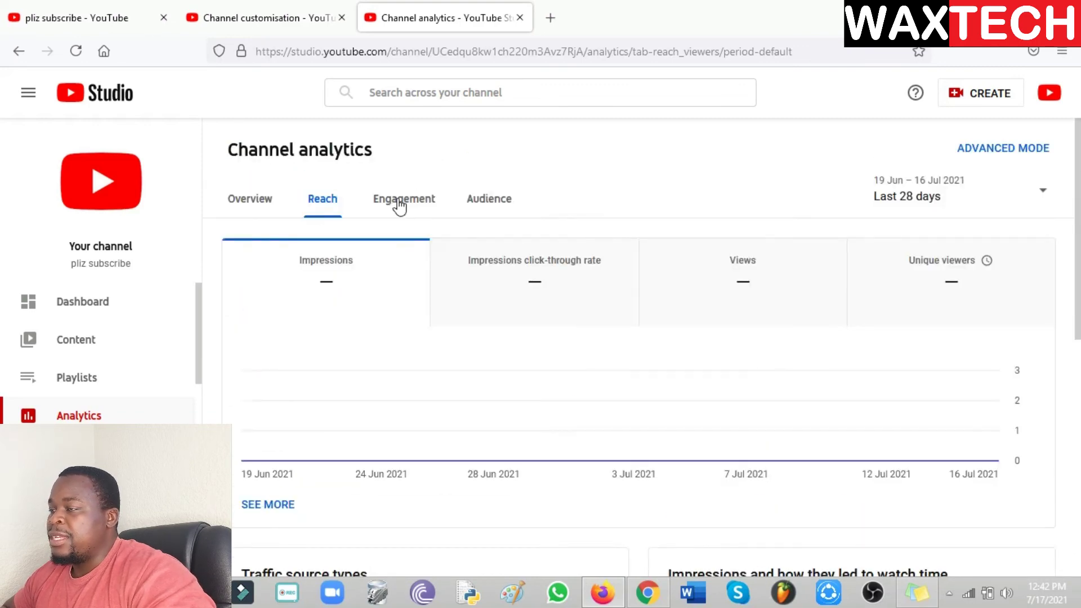
{"action": "left_click", "coordinate": [401, 204]}
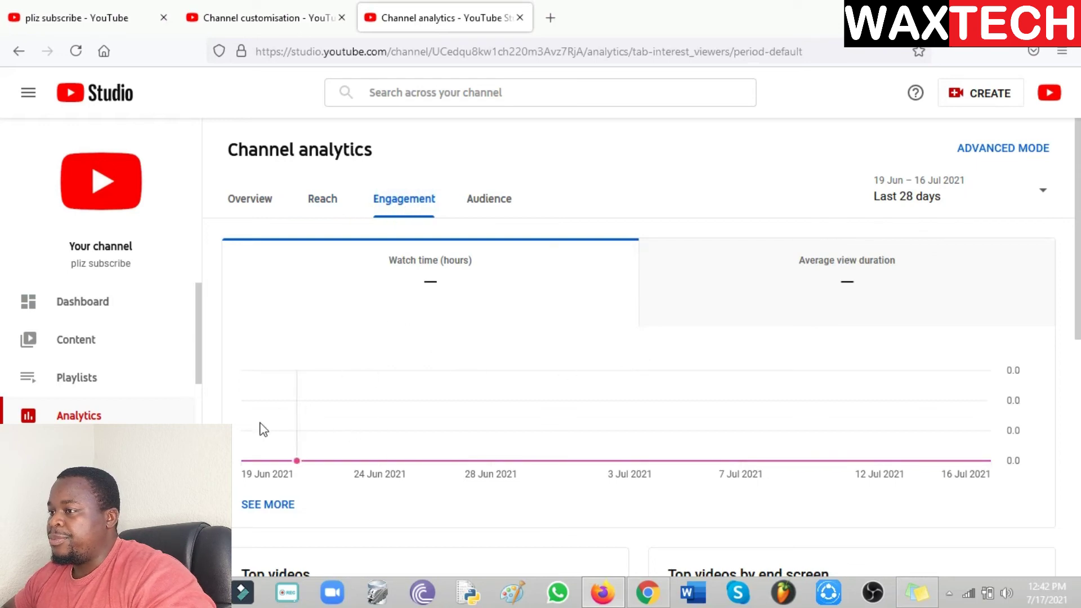
Step: Start a new playlist, check its Public visibility option, then cancel without creating it
{"action": "left_click", "coordinate": [80, 383]}
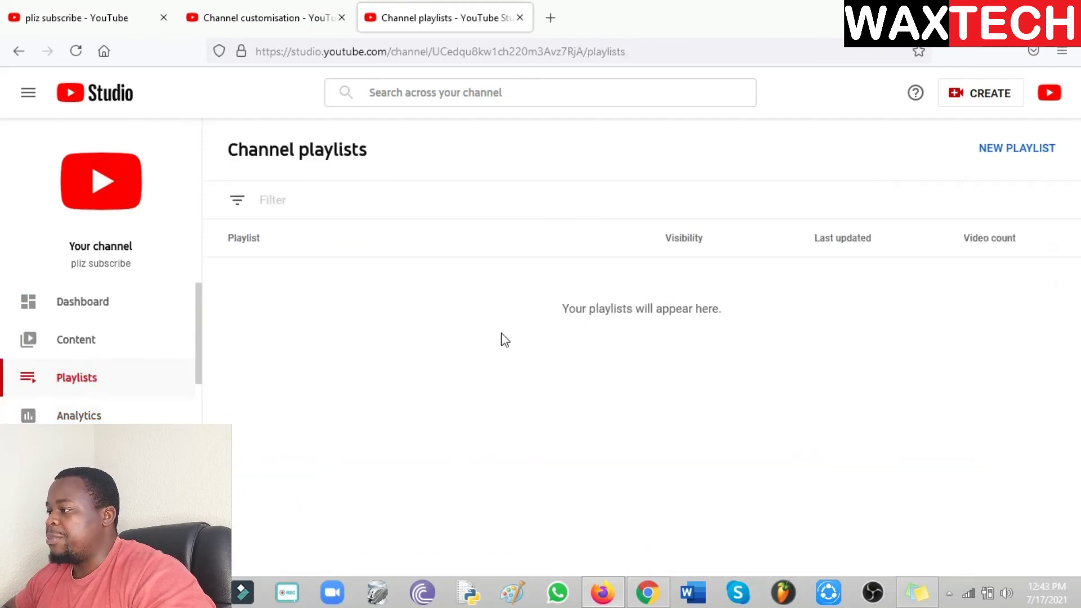
{"action": "left_click", "coordinate": [1007, 151]}
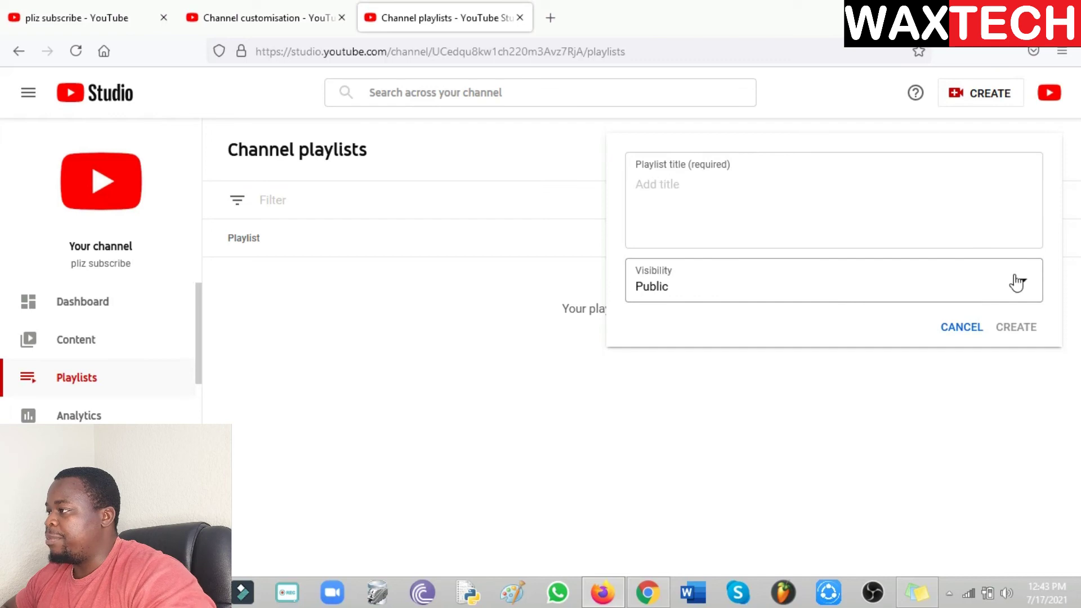
{"action": "left_click", "coordinate": [1026, 292]}
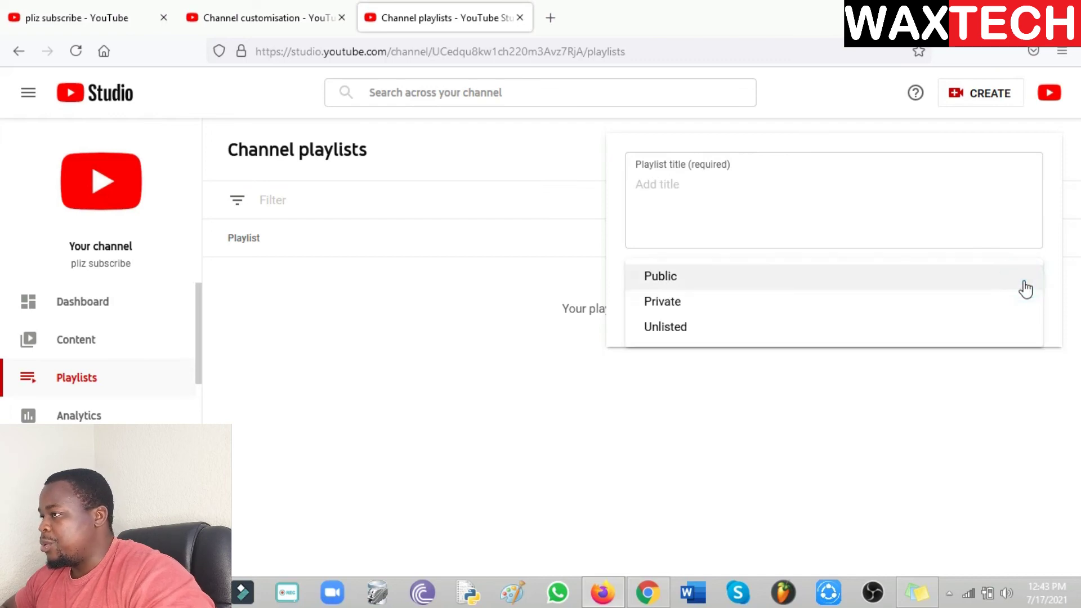
{"action": "left_click", "coordinate": [1012, 233]}
{"action": "left_click", "coordinate": [965, 327]}
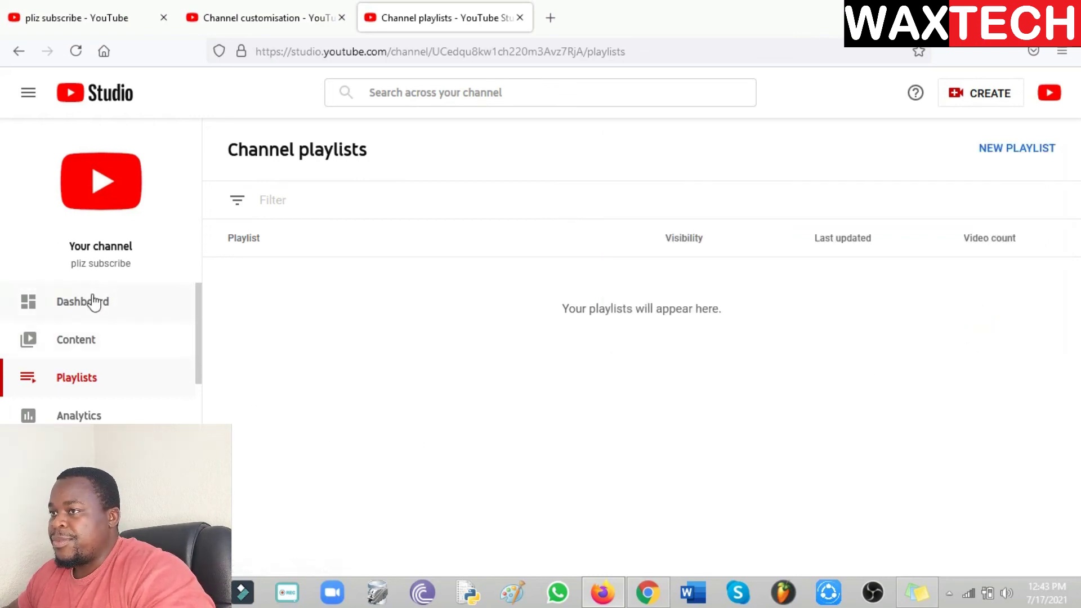
Step: Open the Channel dashboard and check its 0 subscribers, 0 views and 0.0 watch hours
{"action": "left_click", "coordinate": [96, 306]}
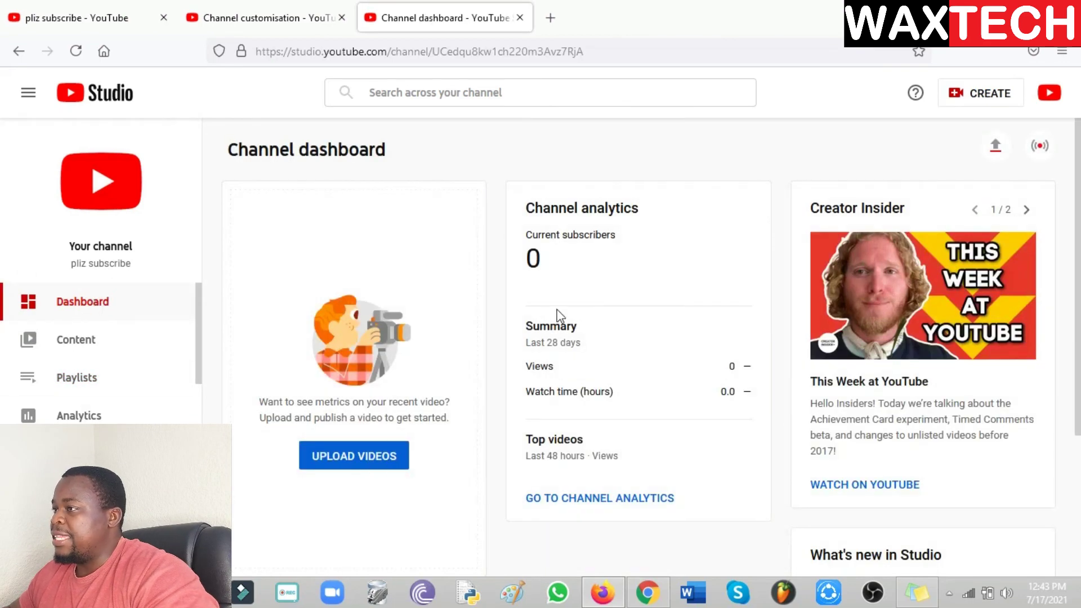
{"action": "scroll", "coordinate": [676, 374], "scroll_direction": "down", "scroll_amount": 3}
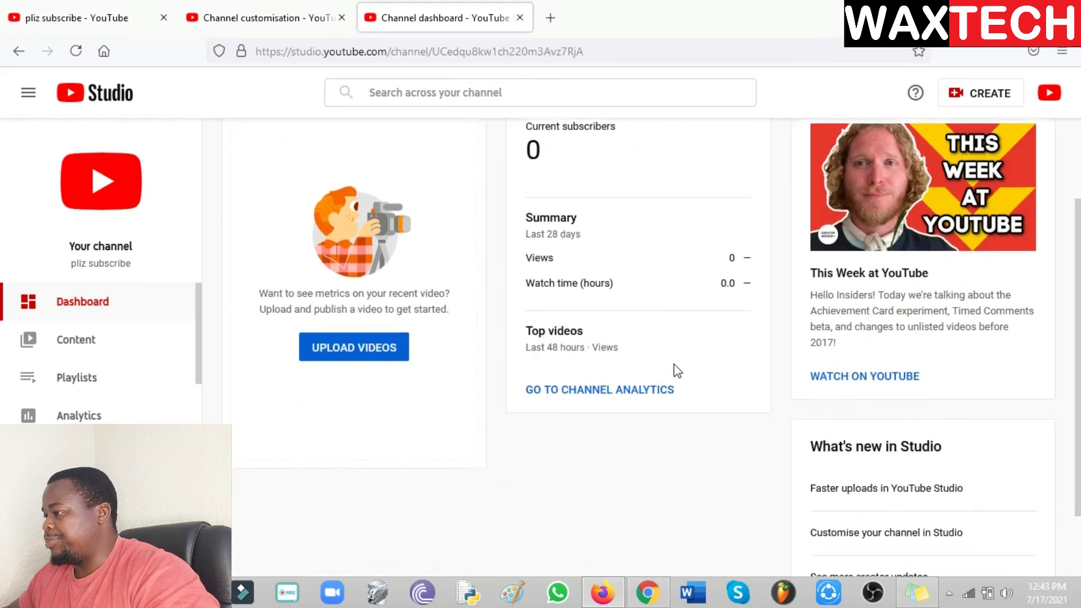
{"action": "scroll", "coordinate": [704, 332], "scroll_direction": "up", "scroll_amount": 3}
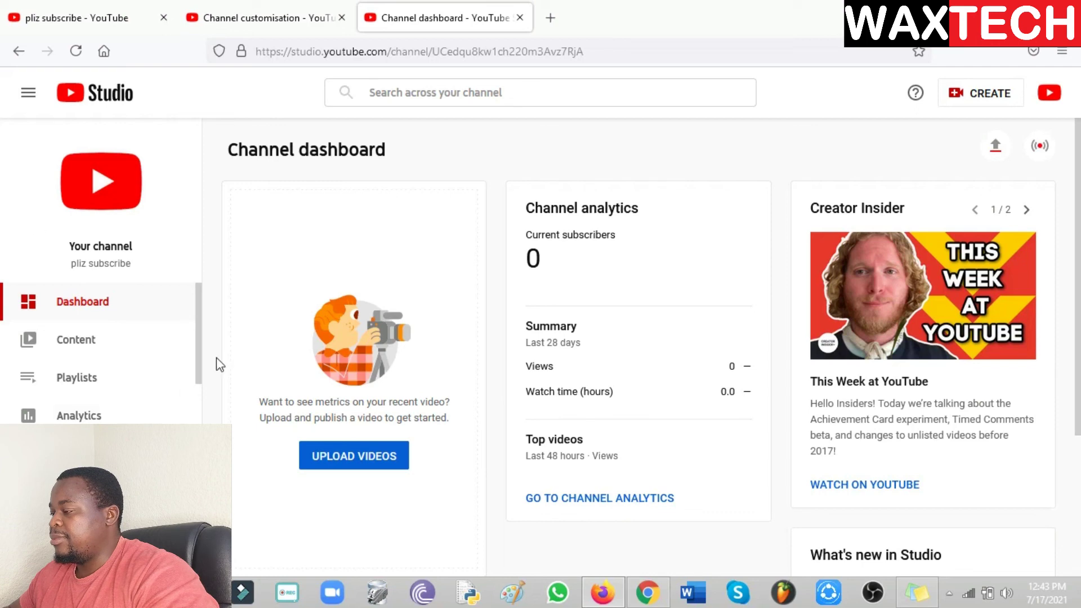
{"action": "left_click_drag", "start_coordinate": [199, 367], "coordinate": [199, 471]}
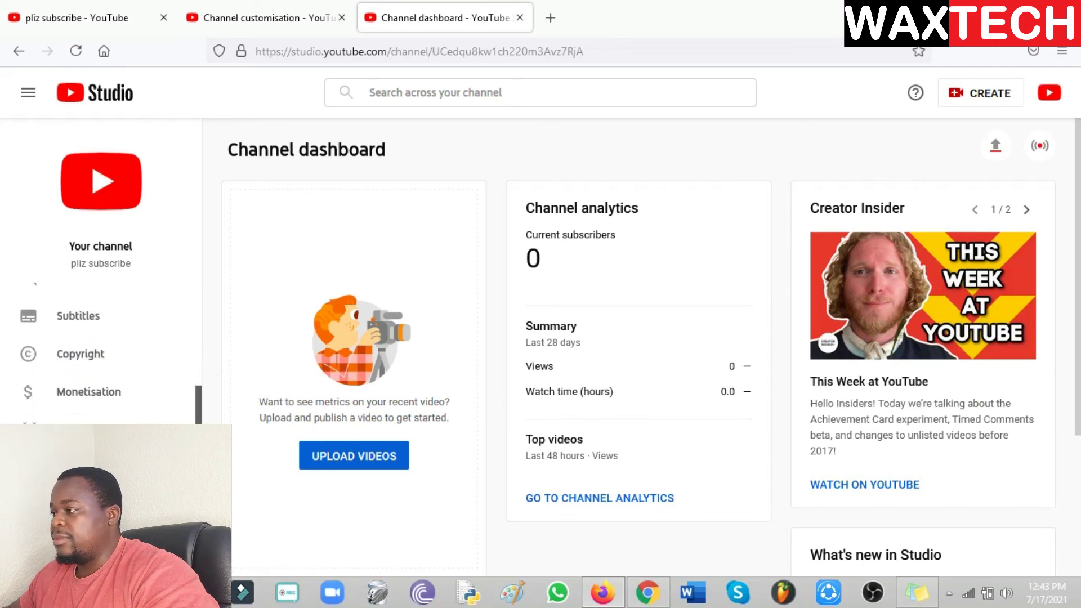
Step: Review the Monetisation eligibility stats, then close the Monetisation Studio tab
{"action": "left_click", "coordinate": [91, 401]}
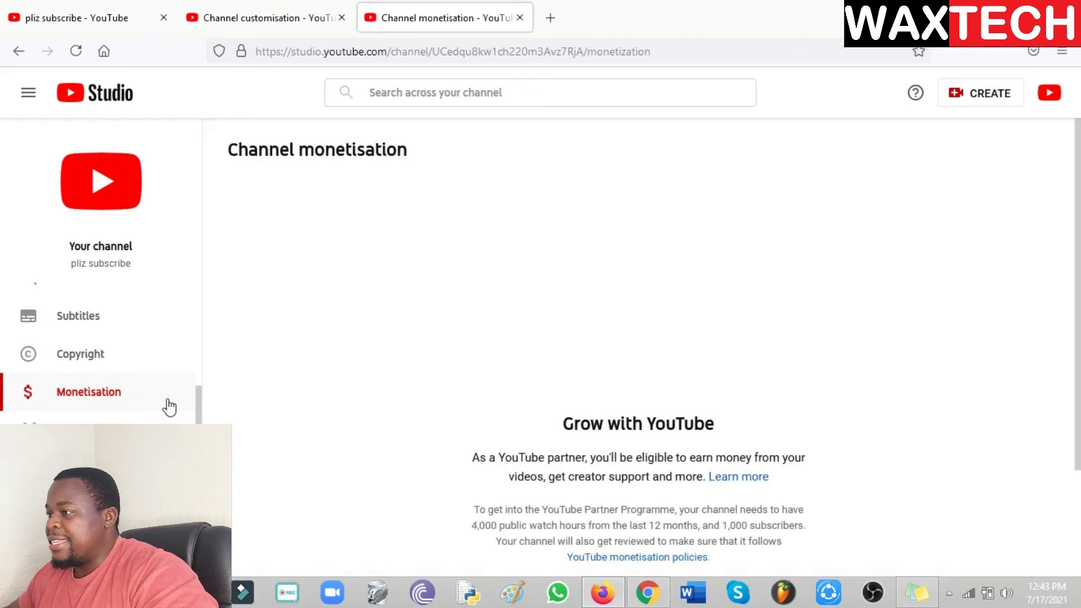
{"action": "scroll", "coordinate": [780, 175], "scroll_direction": "down", "scroll_amount": 3}
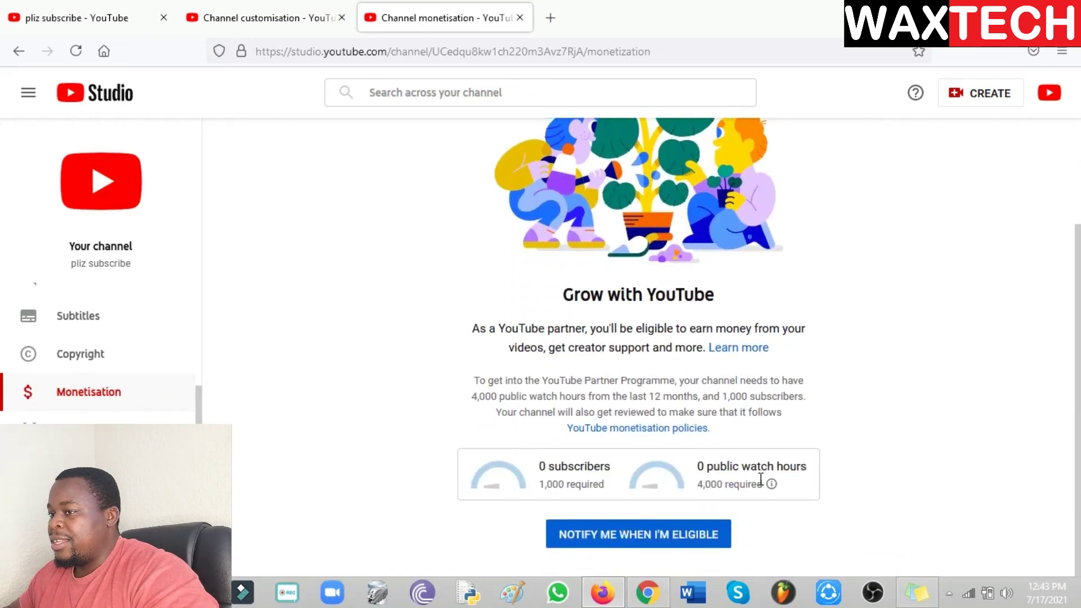
{"action": "mouse_move", "coordinate": [772, 485]}
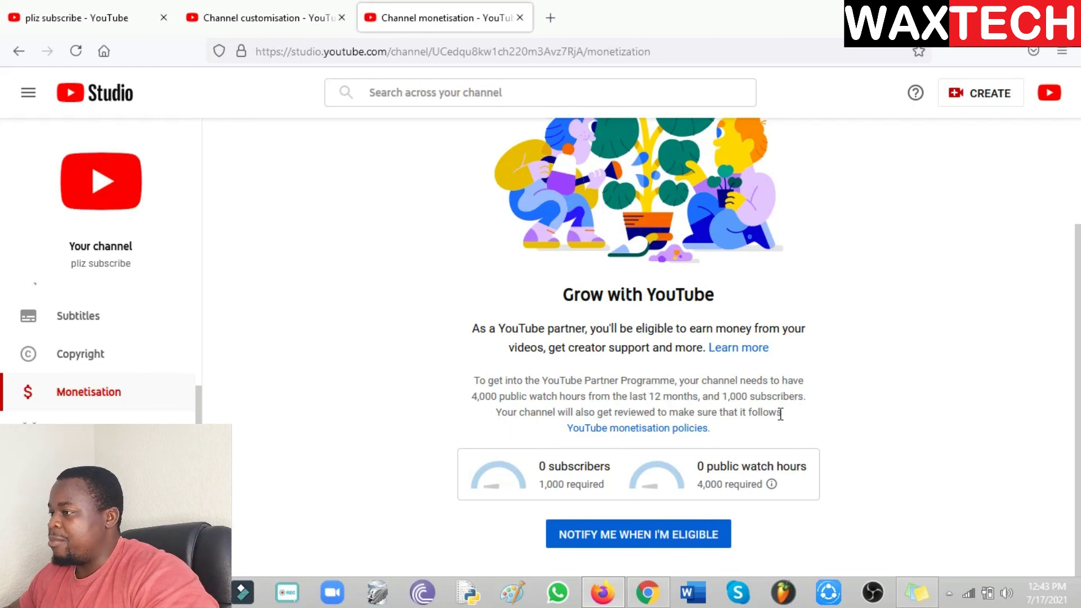
{"action": "left_click", "coordinate": [520, 17]}
Step: Close the last Studio tab, dismiss the play-next tip on the home feed, and open the Wax Tech 'EXPOSED!!!' video
{"action": "left_click", "coordinate": [342, 18]}
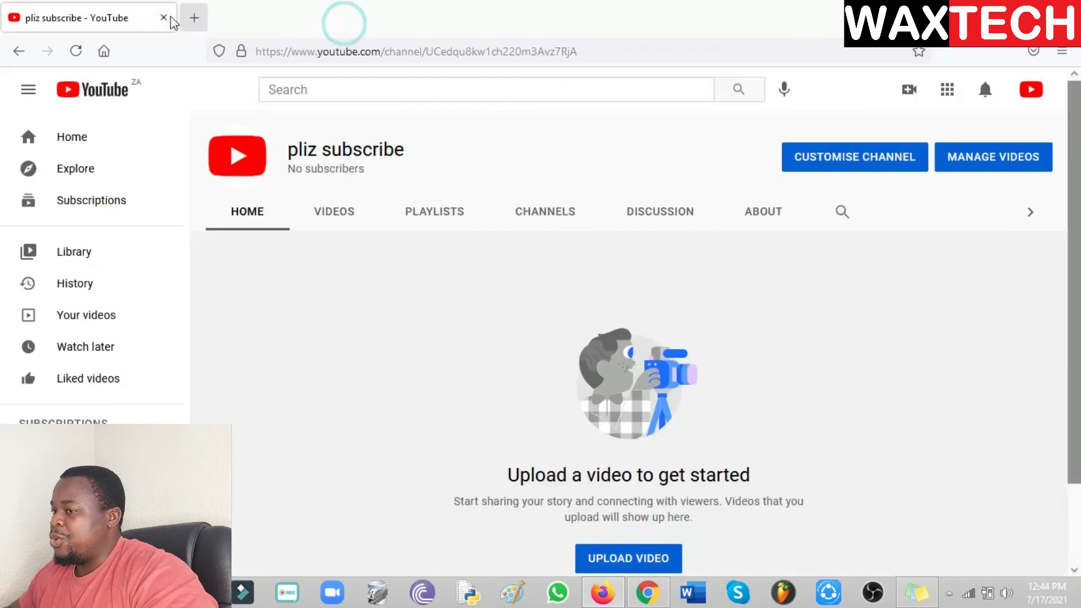
{"action": "left_click", "coordinate": [86, 99]}
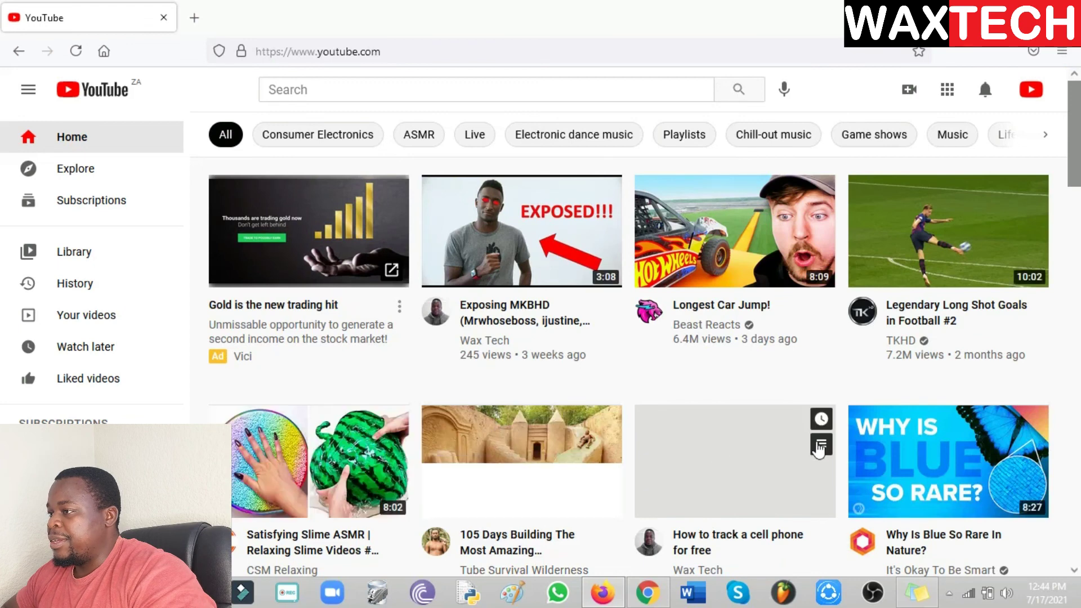
{"action": "mouse_move", "coordinate": [1036, 193]}
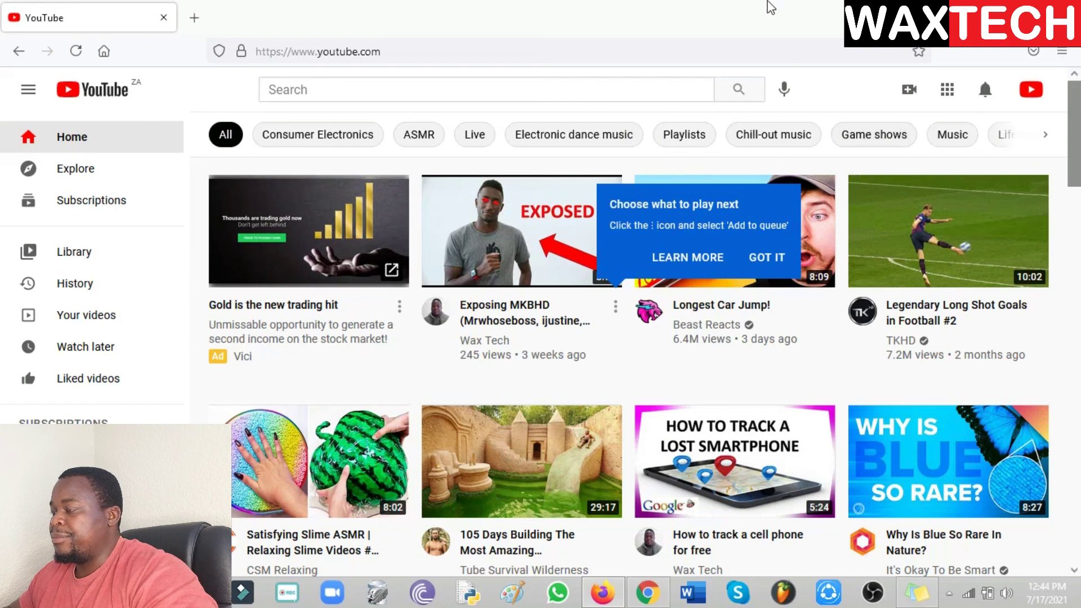
{"action": "left_click", "coordinate": [776, 264]}
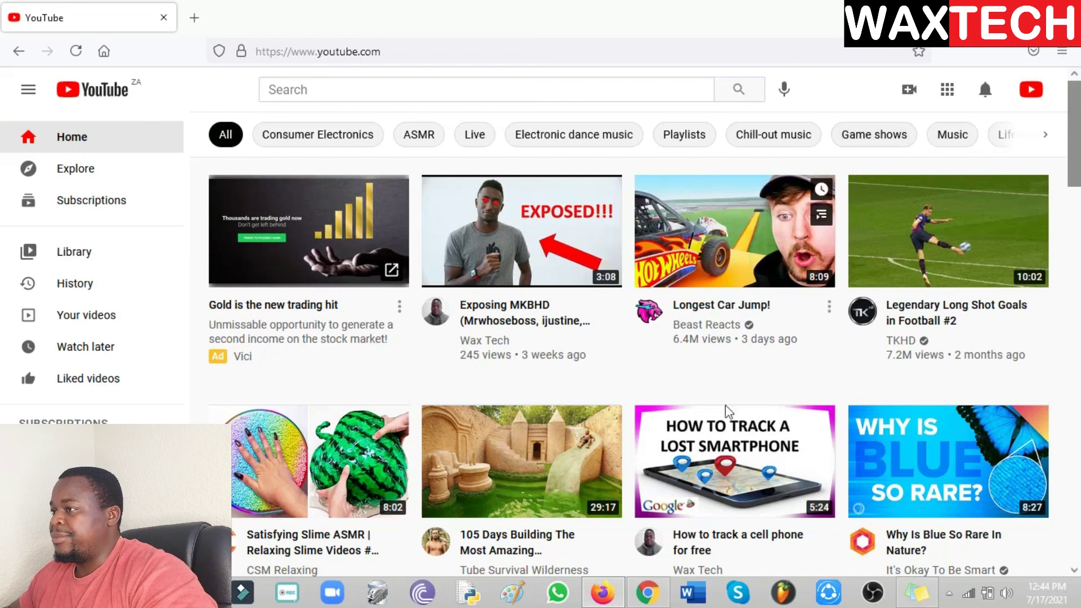
{"action": "mouse_move", "coordinate": [539, 264]}
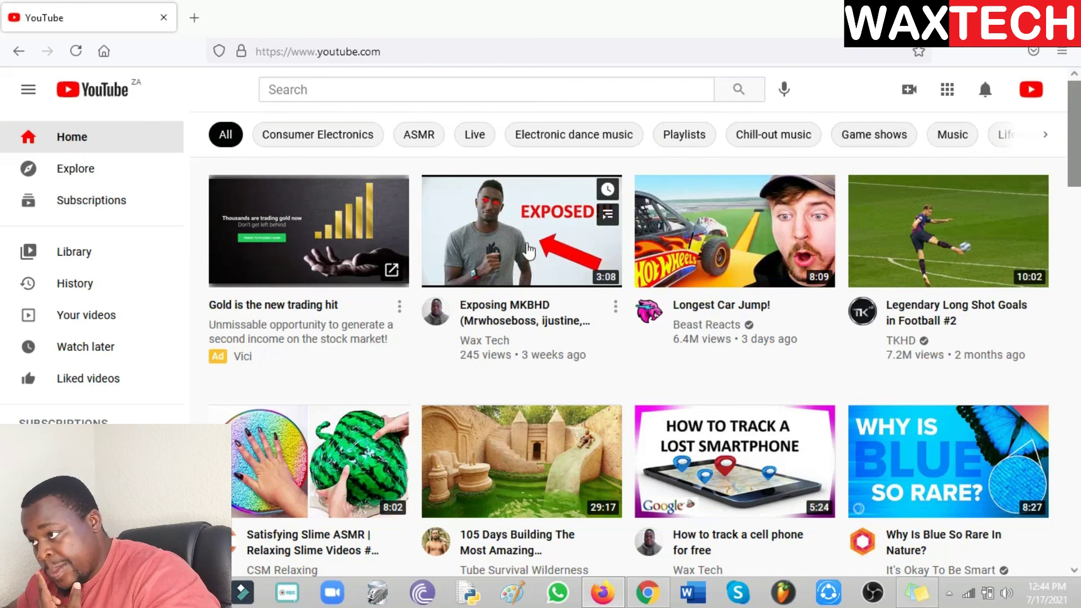
{"action": "left_click", "coordinate": [521, 255]}
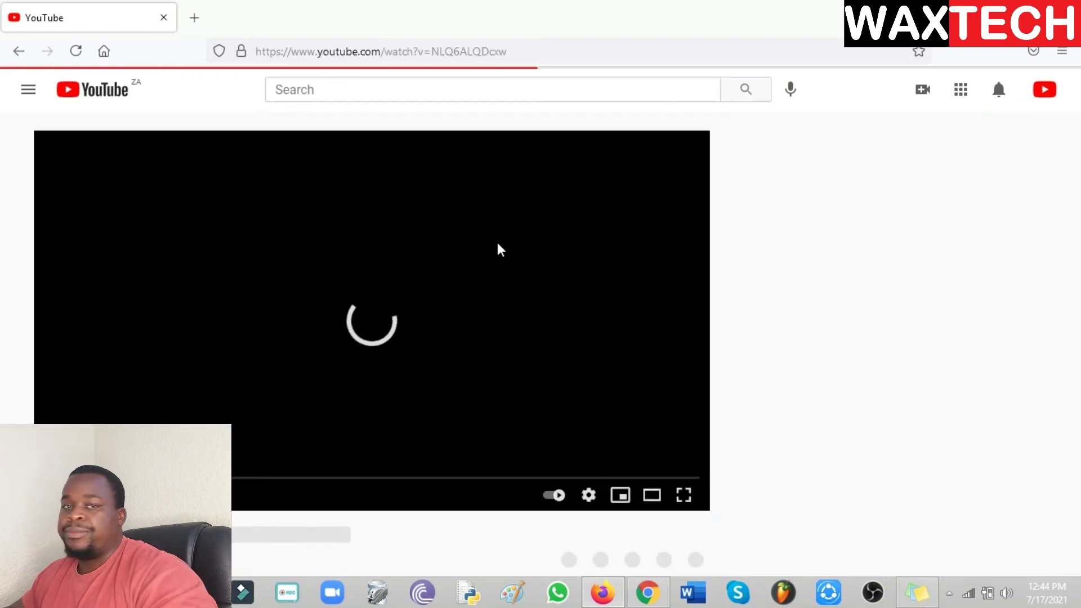